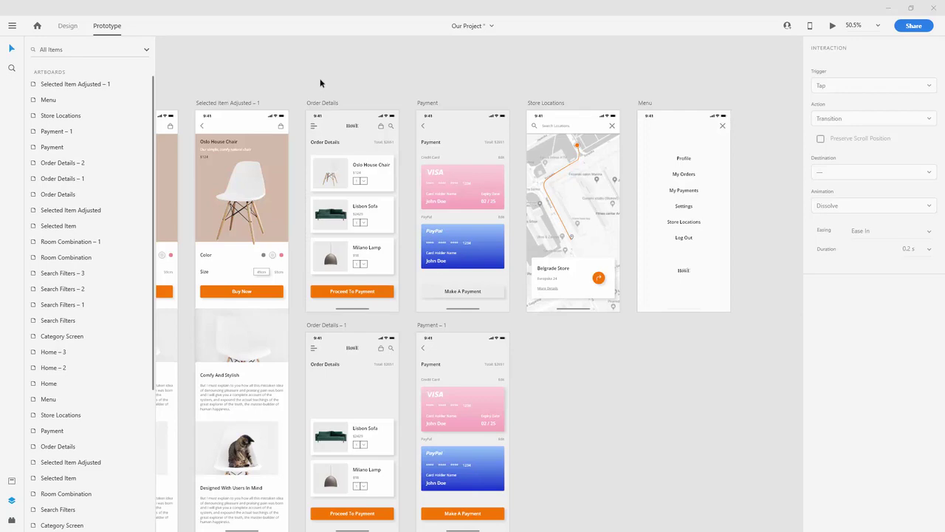
Delete the shopping bag icon from the navigation bar of the prototype's Order Details artboard
scroll(342, 100, up, 5)
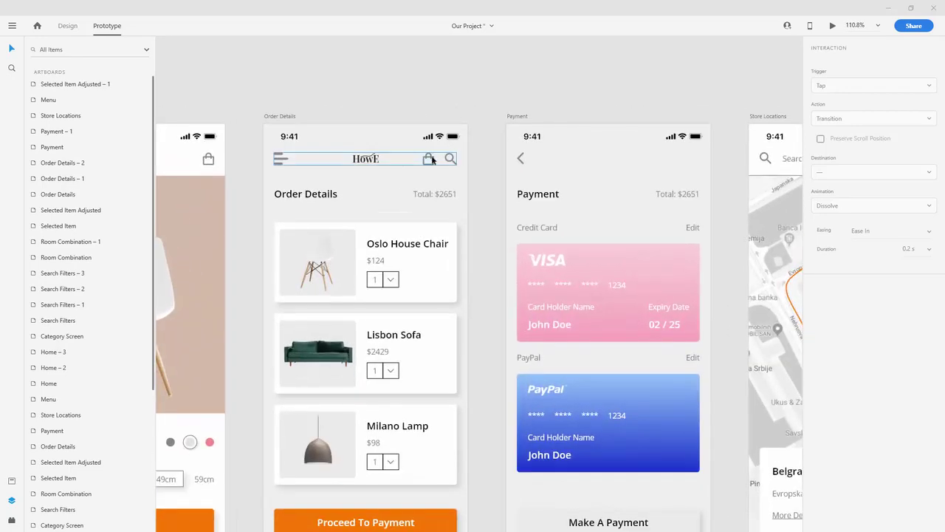
click(433, 159)
double_click(432, 160)
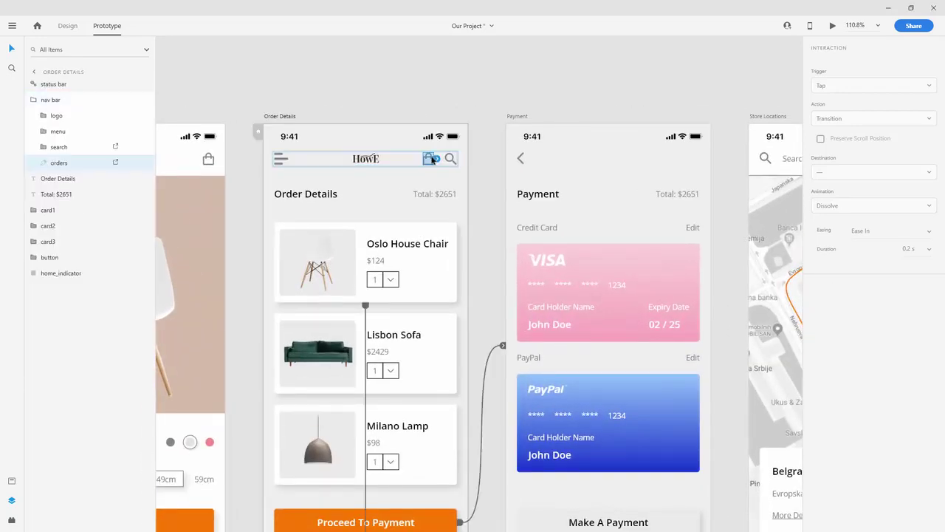
scroll(240, 106, down, 2)
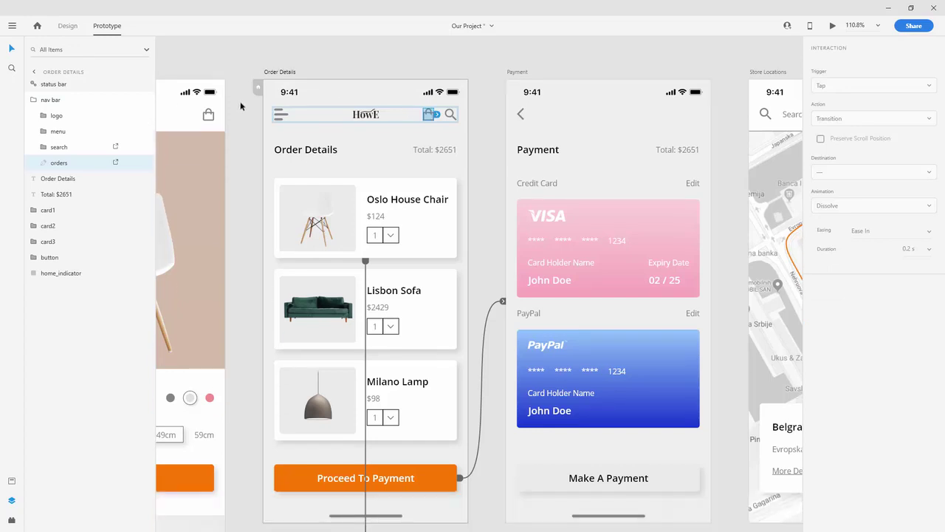
scroll(285, 65, down, 3)
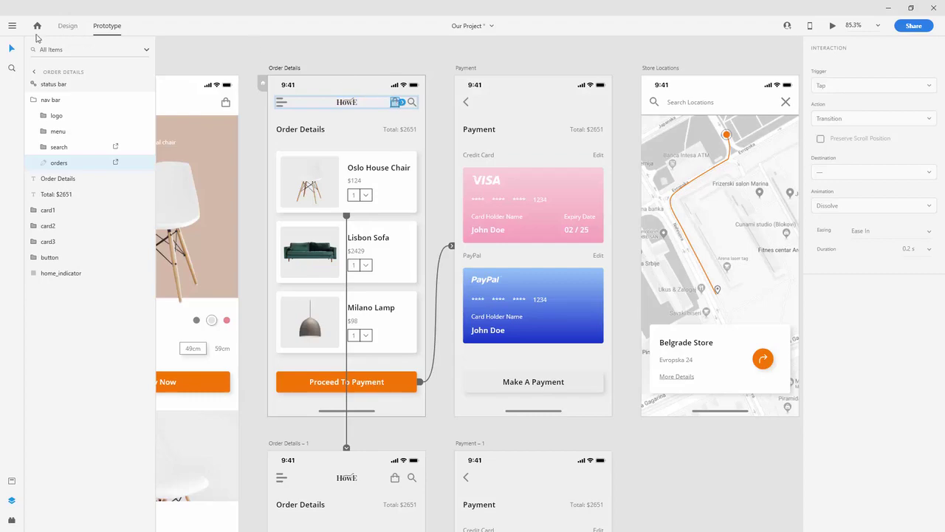
click(67, 25)
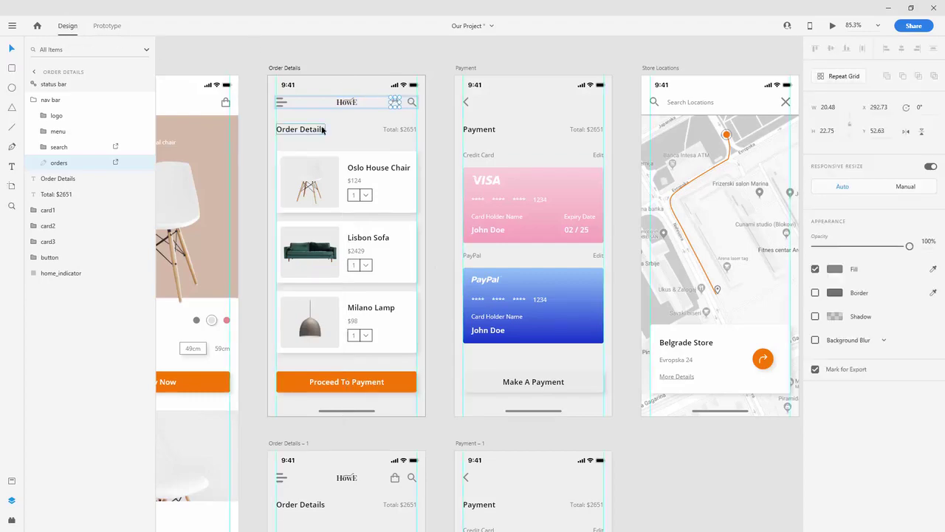
key(Delete)
Delete the shopping bag icons from the navigation bars of Order Details – 1 and Order Details – 2
scroll(323, 131, down, 8)
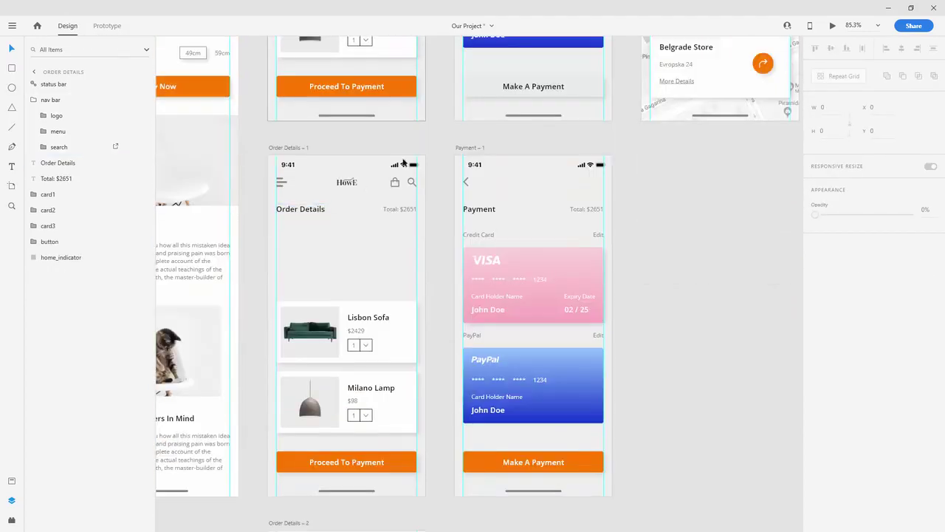
key(ctrl+z)
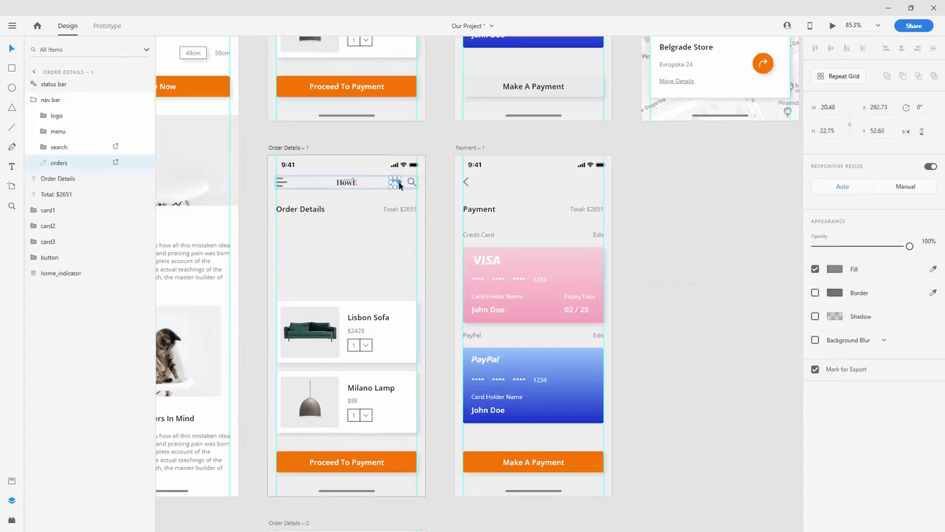
key(Delete)
scroll(397, 222, down, 6)
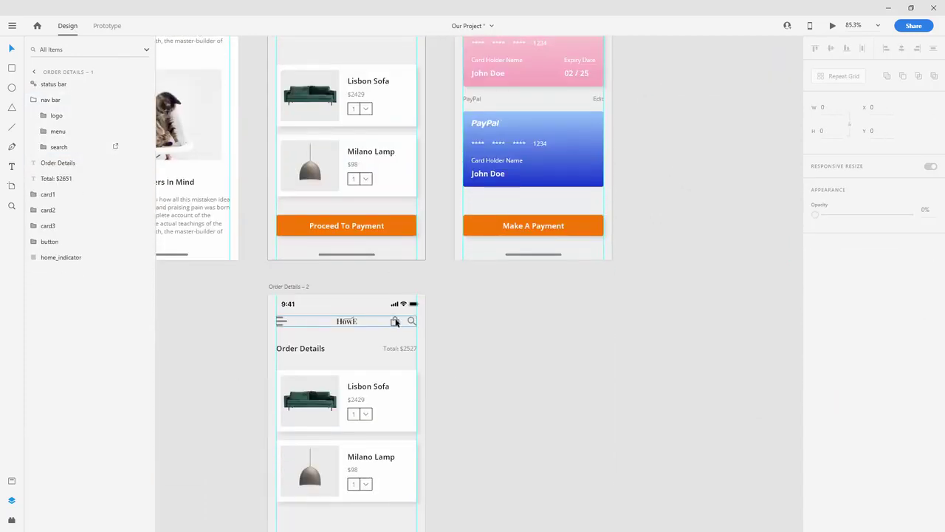
key(ctrl+z)
key(Delete)
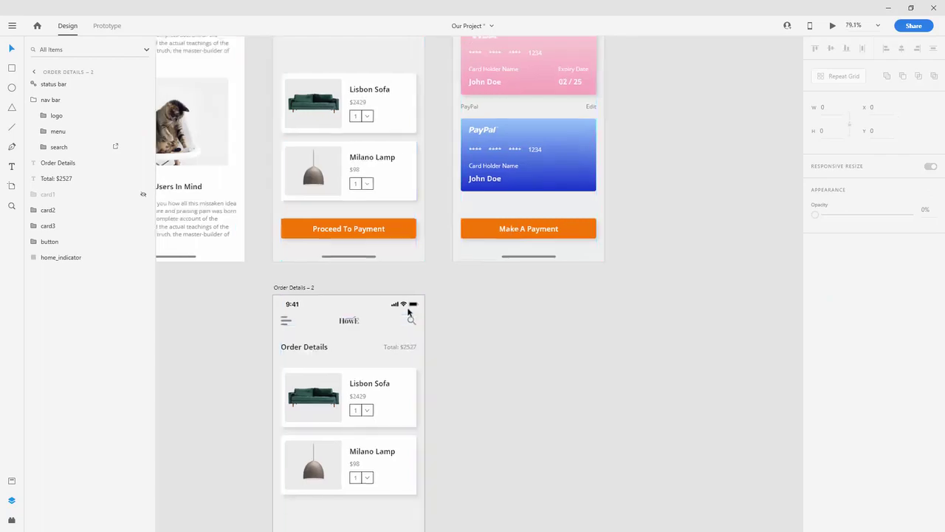
Delete the shopping bag icon from the Order Details artboard in the DESIGN section and collapse its nav bar group
scroll(408, 313, down, 6)
scroll(415, 273, up, 8)
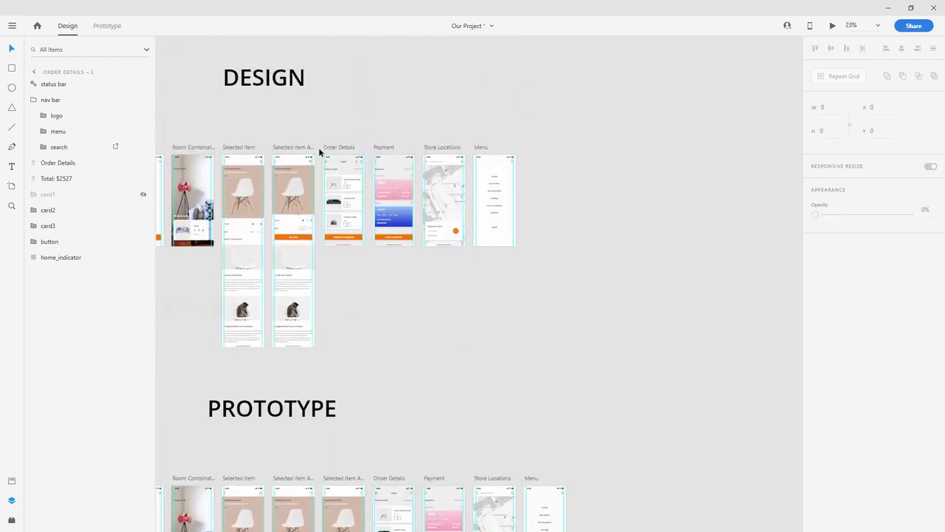
scroll(320, 151, up, 6)
double_click(458, 196)
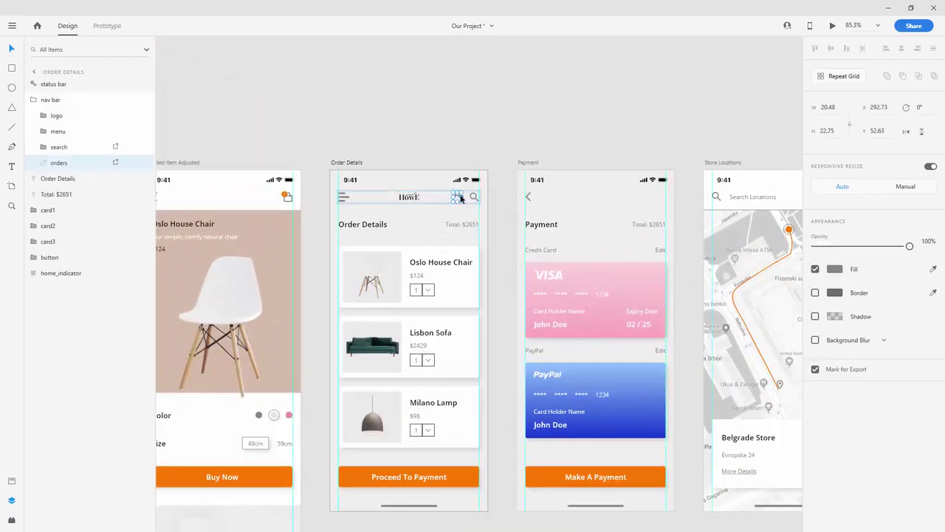
key(Delete)
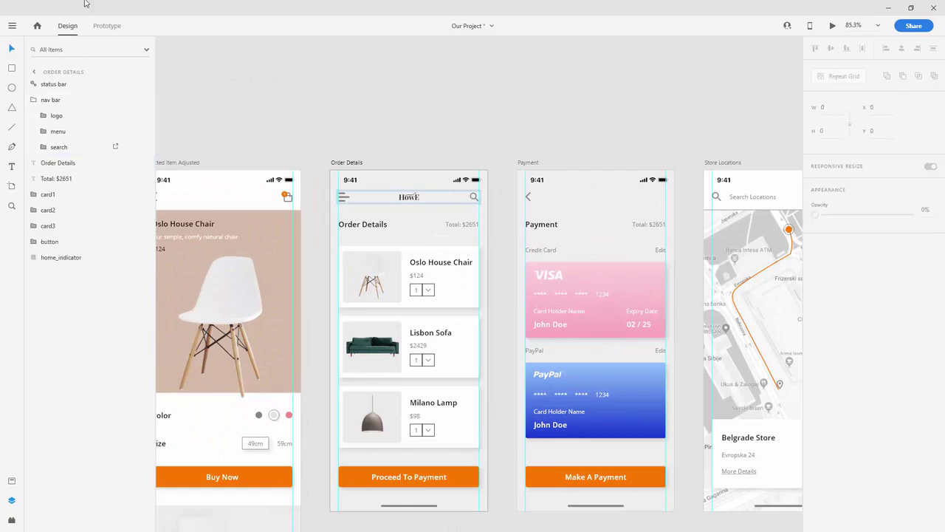
click(52, 100)
Delete the shopping bag icon from the grey wireframe version of Order Details and collapse its nav bar group
scroll(395, 166, down, 8)
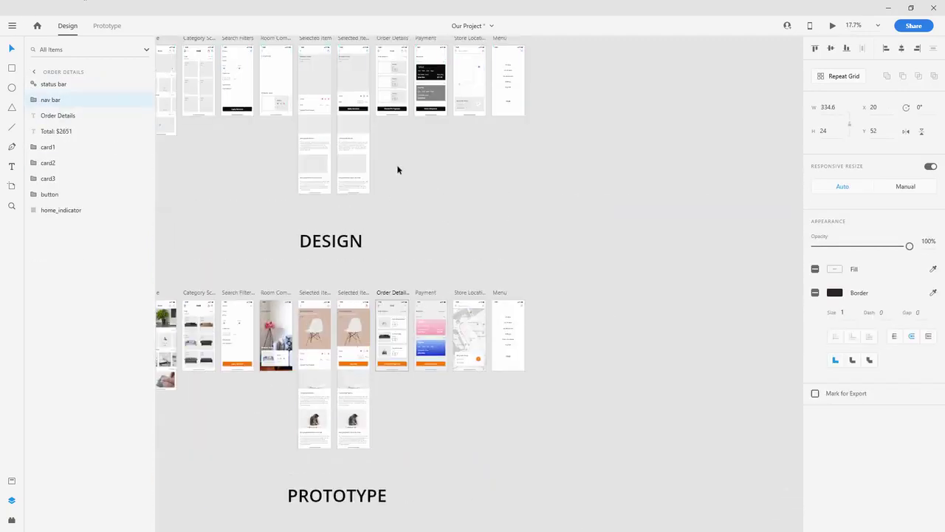
scroll(395, 160, up, 3)
scroll(400, 104, up, 4)
scroll(400, 109, up, 5)
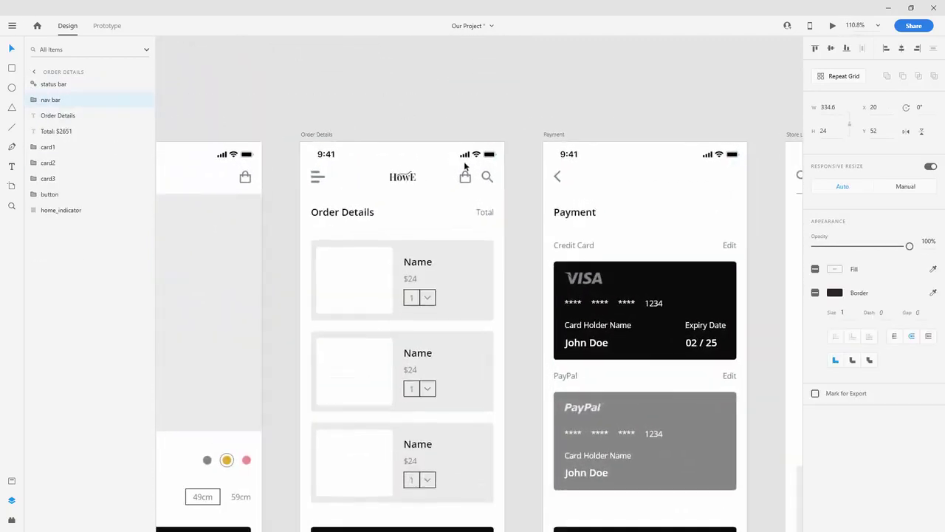
double_click(465, 177)
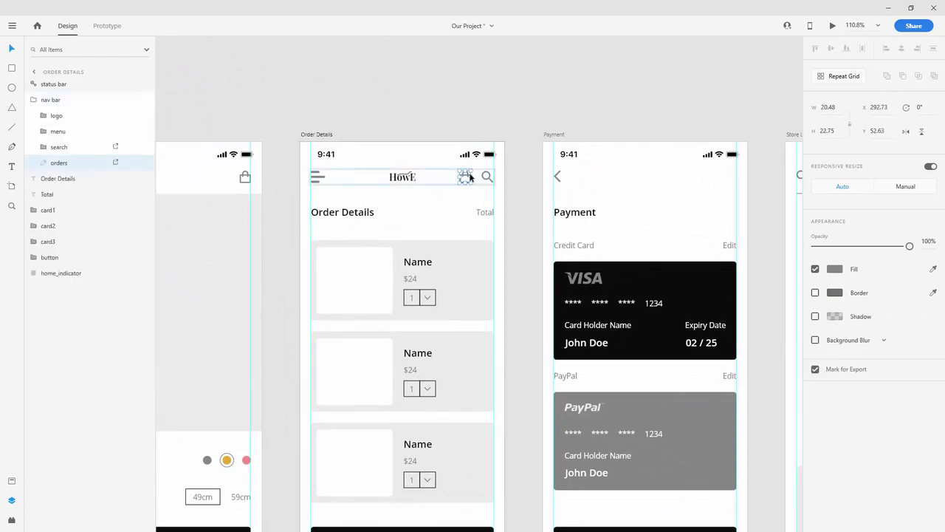
key(Delete)
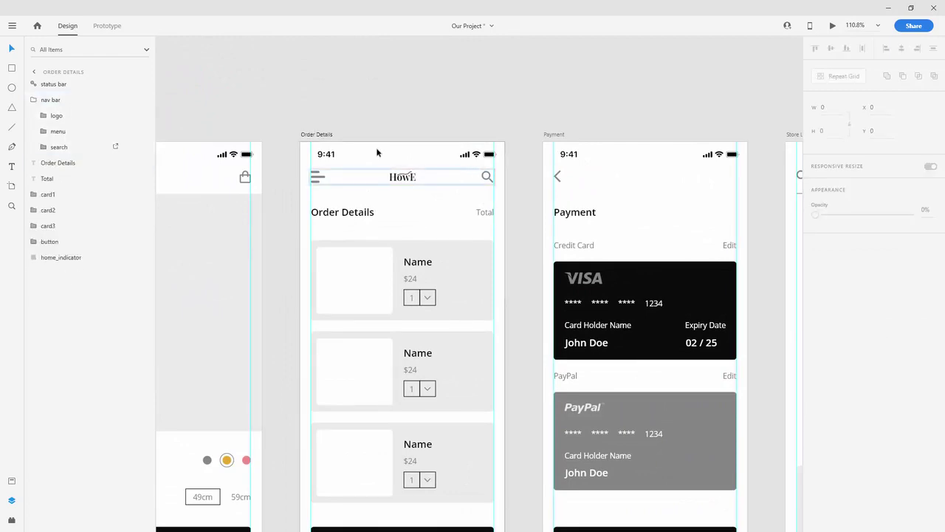
click(31, 98)
Collapse the nav bar groups of Order Details, Order Details – 1 and Order Details – 2 in the PROTOTYPE section
scroll(380, 178, down, 6)
scroll(380, 184, down, 10)
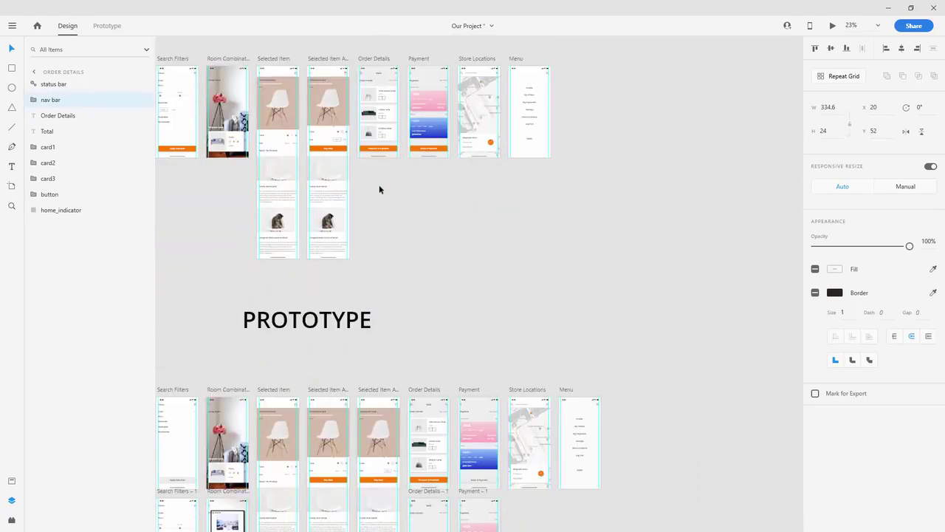
click(379, 114)
scroll(332, 236, down, 5)
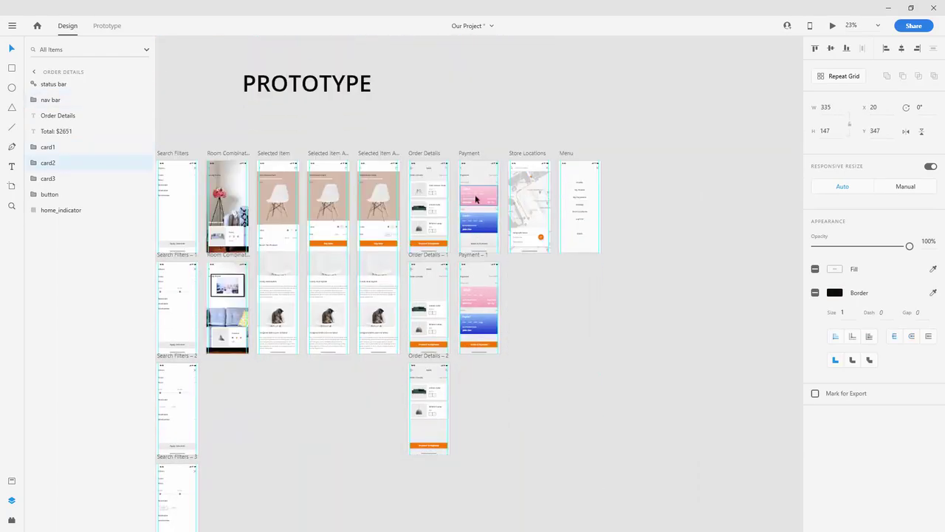
click(431, 175)
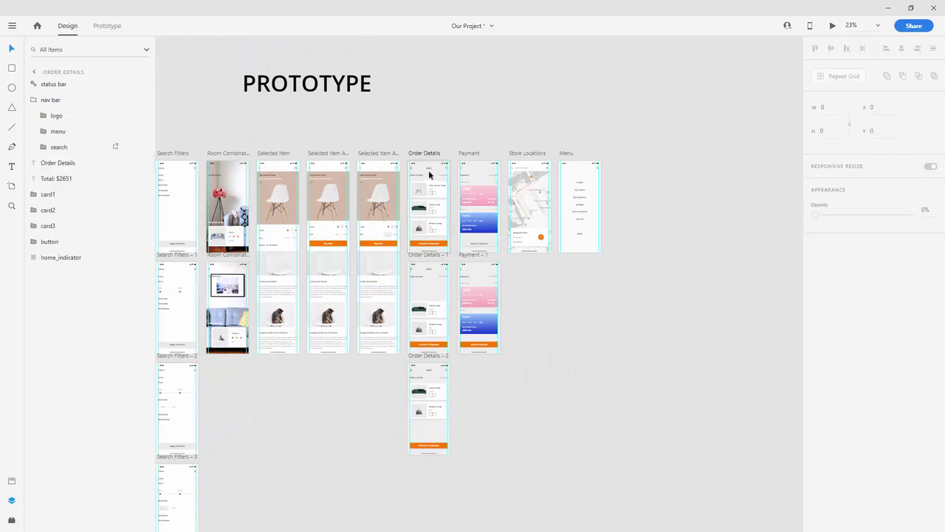
click(50, 99)
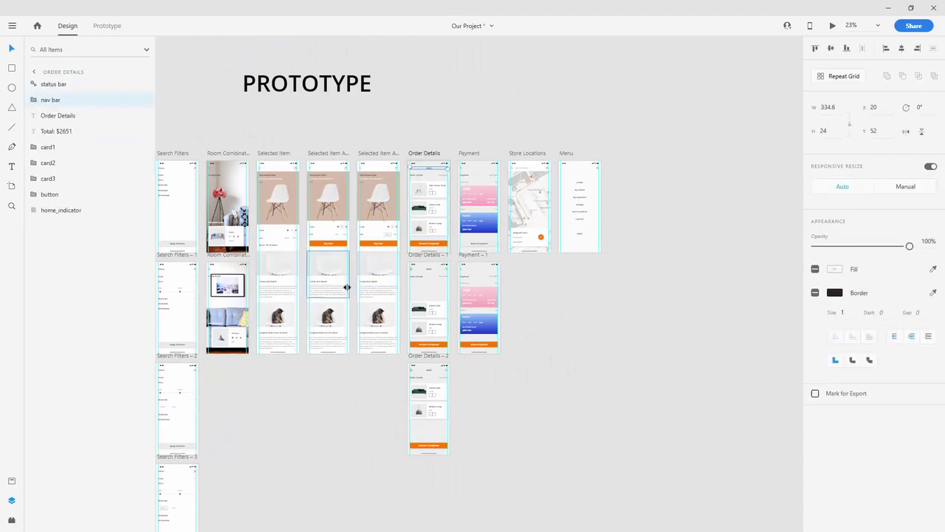
click(409, 276)
click(31, 102)
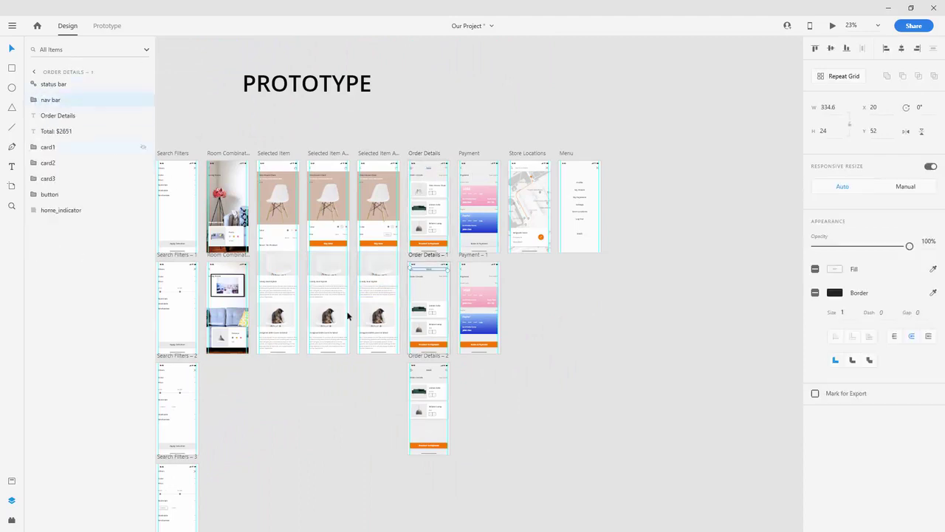
click(434, 370)
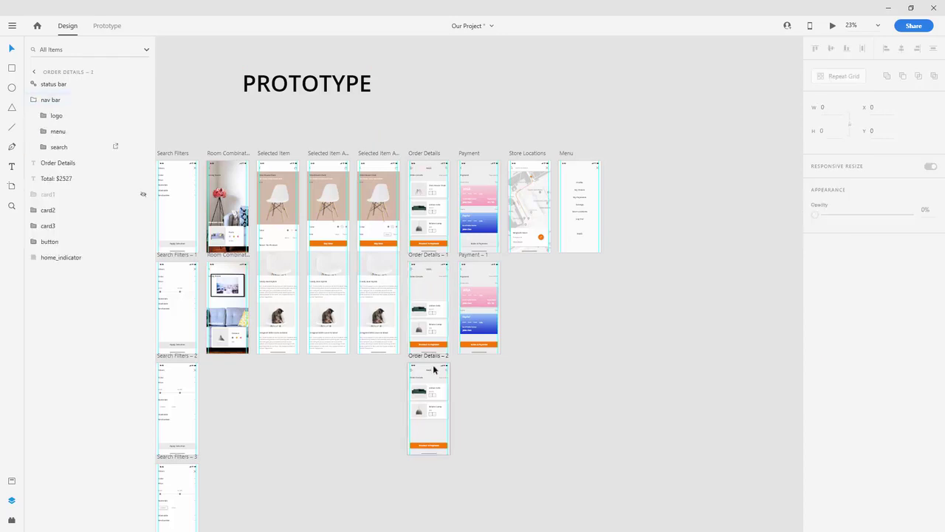
click(32, 102)
click(462, 99)
Link the search icon on the prototype's Order Details artboard to the Store Locations artboard, then return to design mode
scroll(473, 190, up, 1)
scroll(473, 190, up, 5)
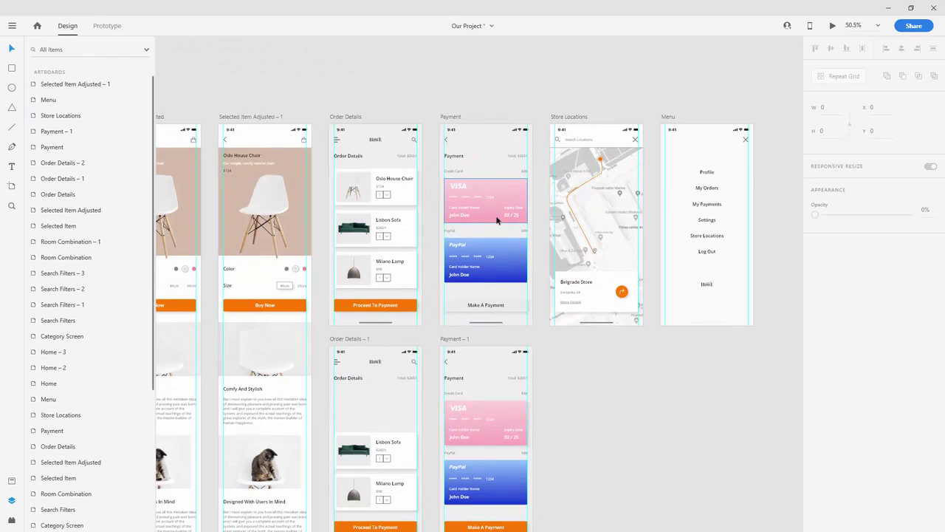
scroll(471, 218, down, 3)
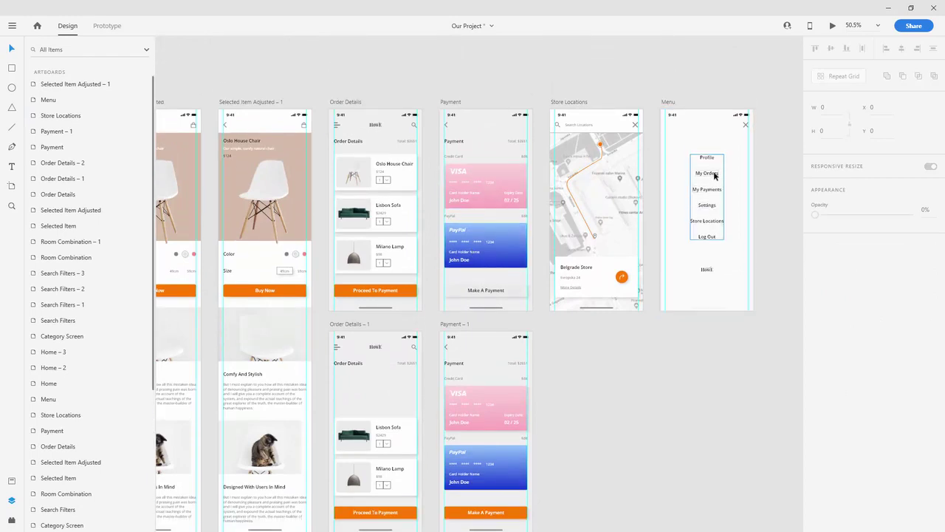
scroll(584, 65, right, 5)
scroll(584, 65, up, 2)
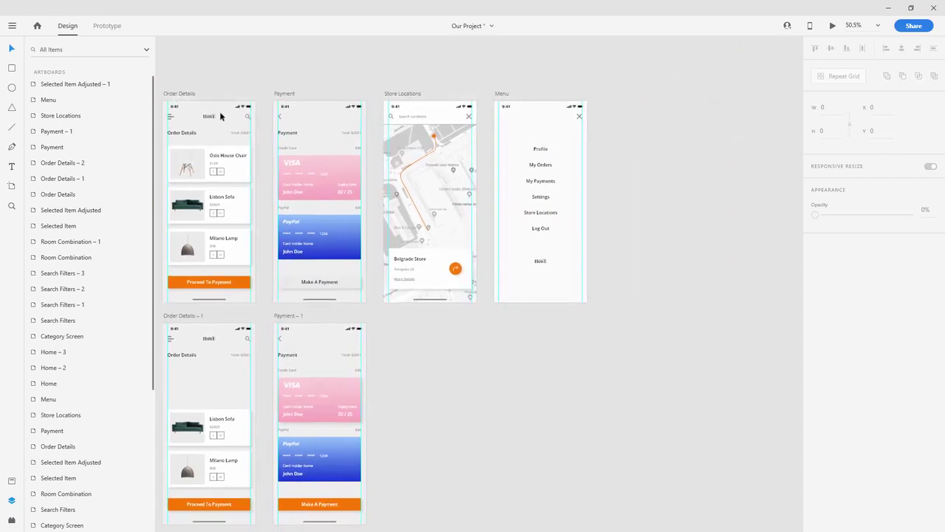
scroll(224, 116, up, 3)
double_click(268, 124)
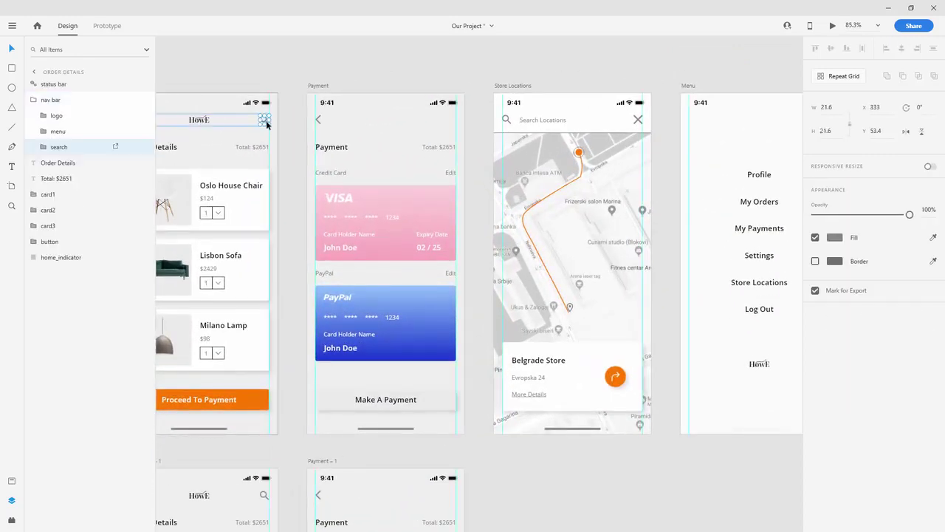
click(105, 26)
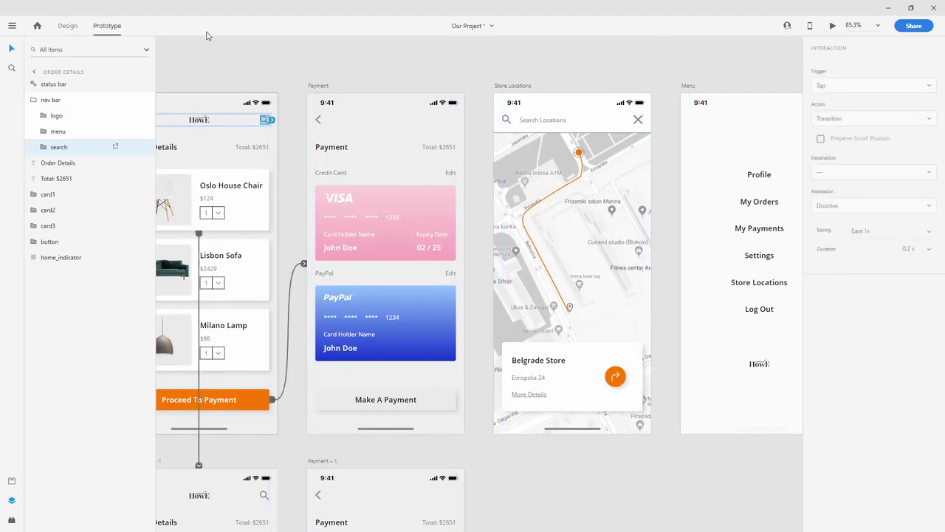
drag(269, 122, 518, 136)
click(66, 26)
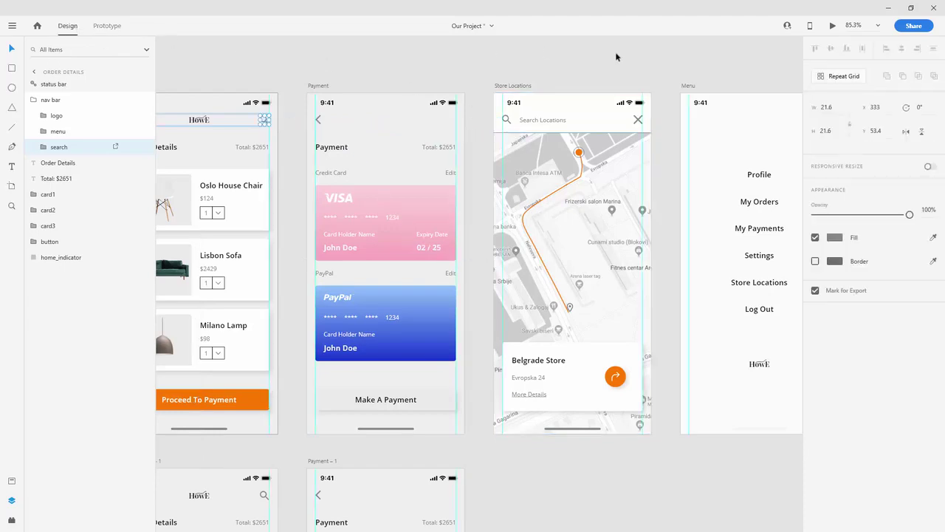
Duplicate the prototype's Store Locations artboard twice, stacking the copies below it at X 4004, Y 6752 and Y 7646
scroll(347, 99, down, 5)
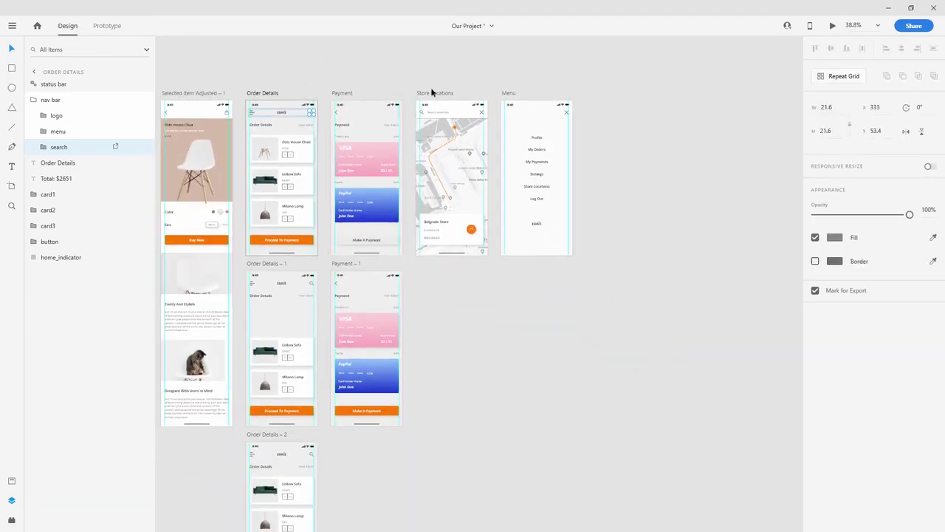
click(442, 94)
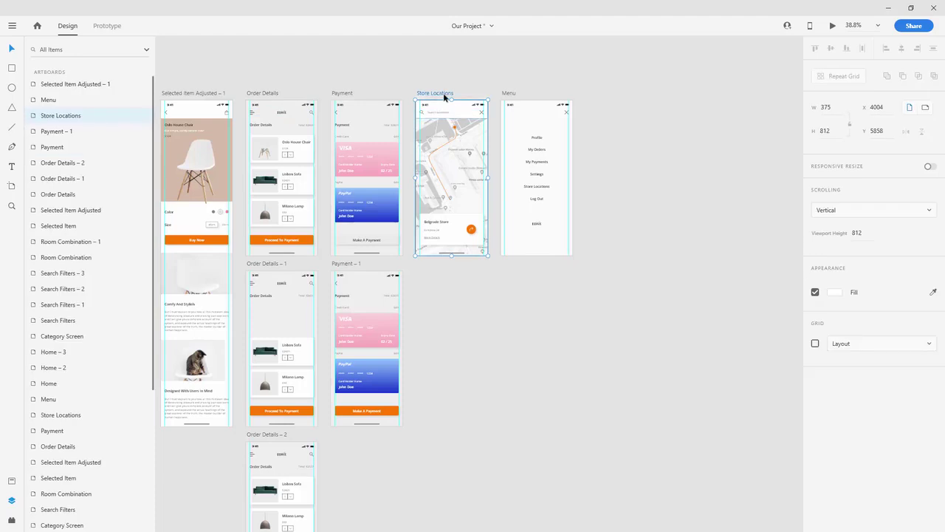
drag(445, 94, 443, 264)
scroll(439, 229, down, 3)
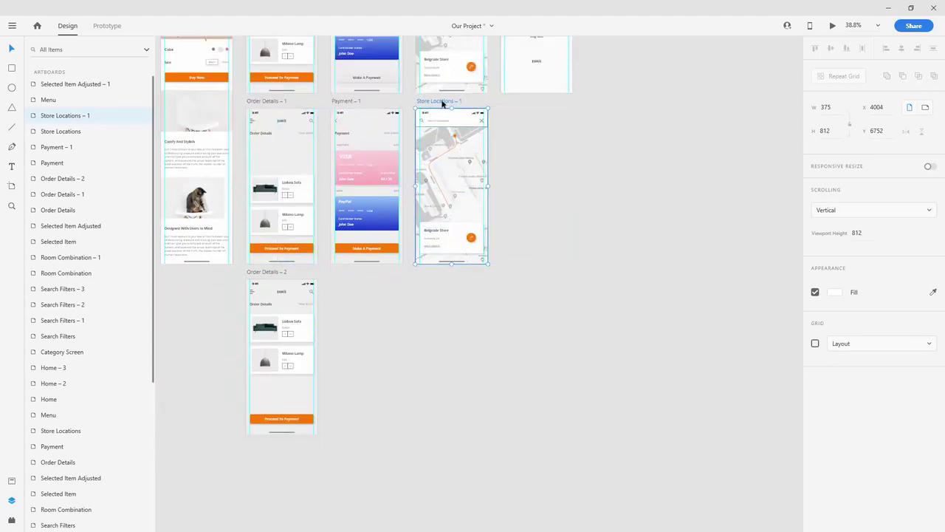
drag(442, 110, 443, 280)
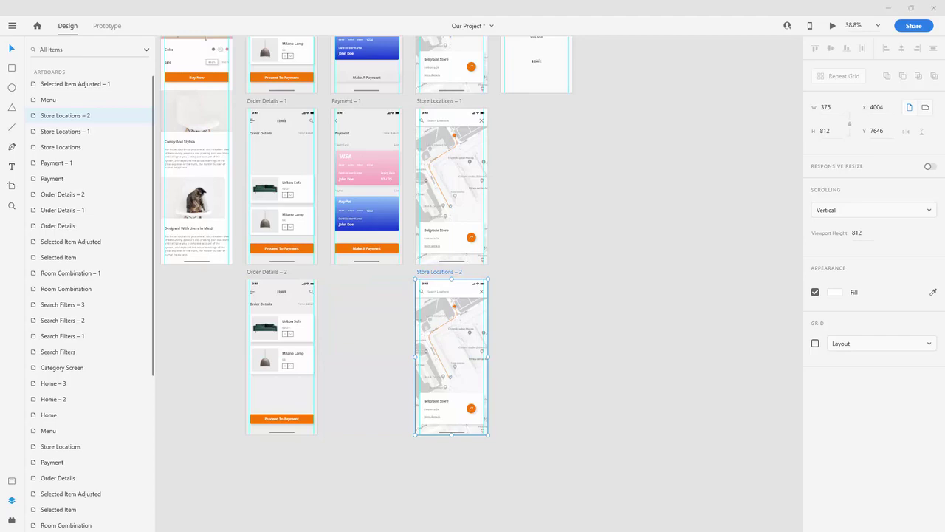
Hide the selected_color, color2, path and card layers on the prototype's Store Locations artboard
scroll(639, 229, up, 3)
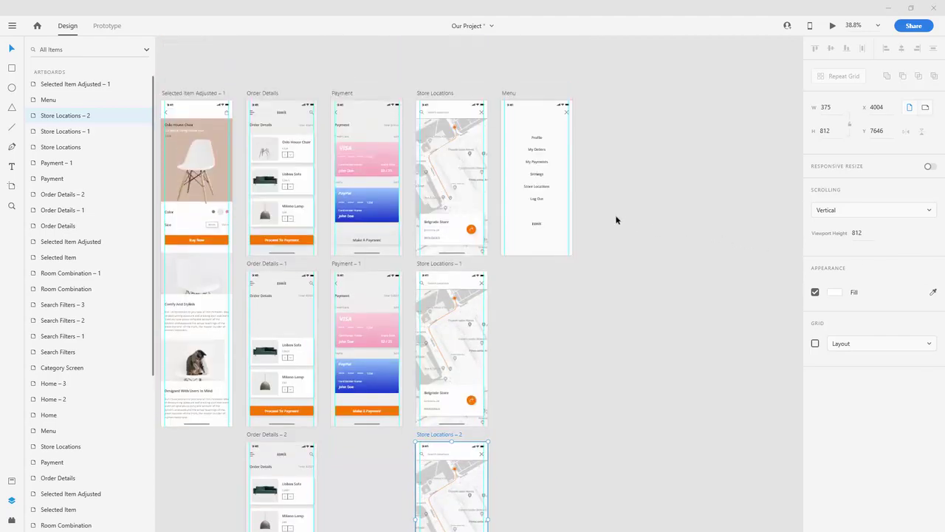
scroll(435, 79, up, 5)
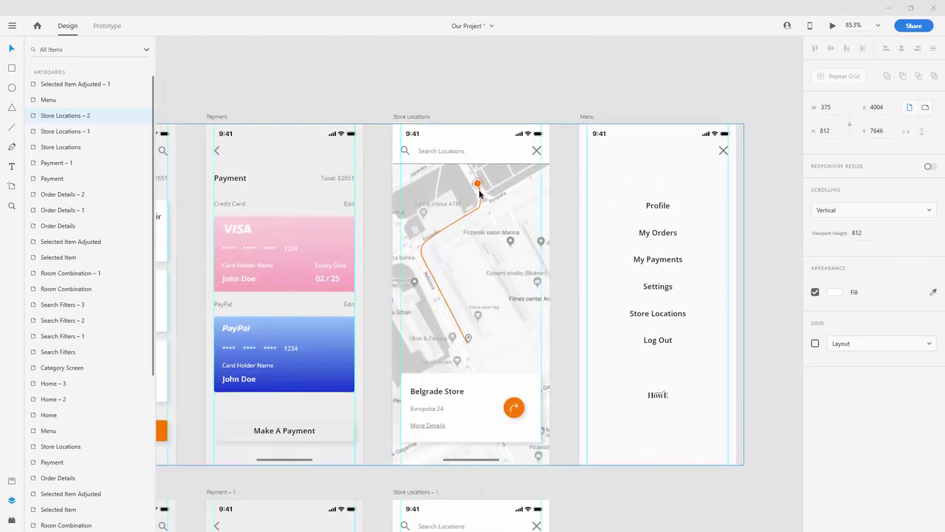
click(478, 184)
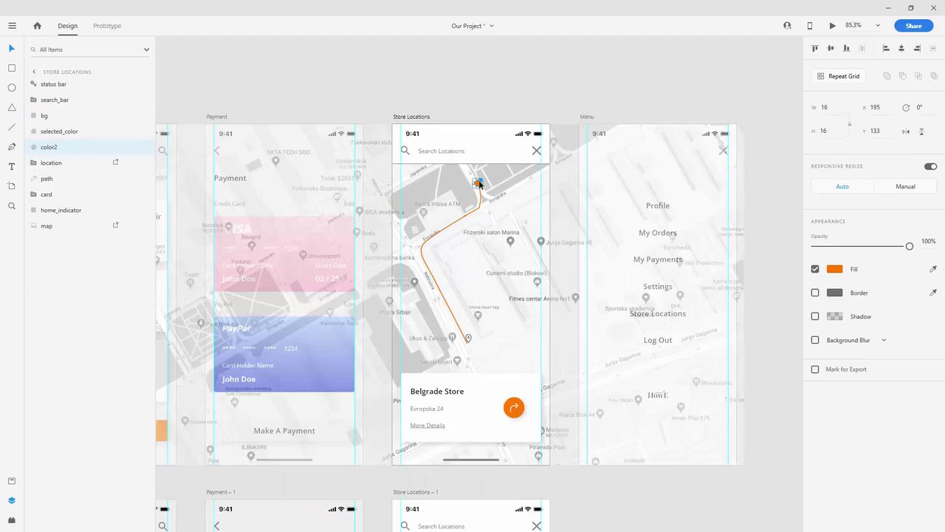
click(143, 132)
click(143, 147)
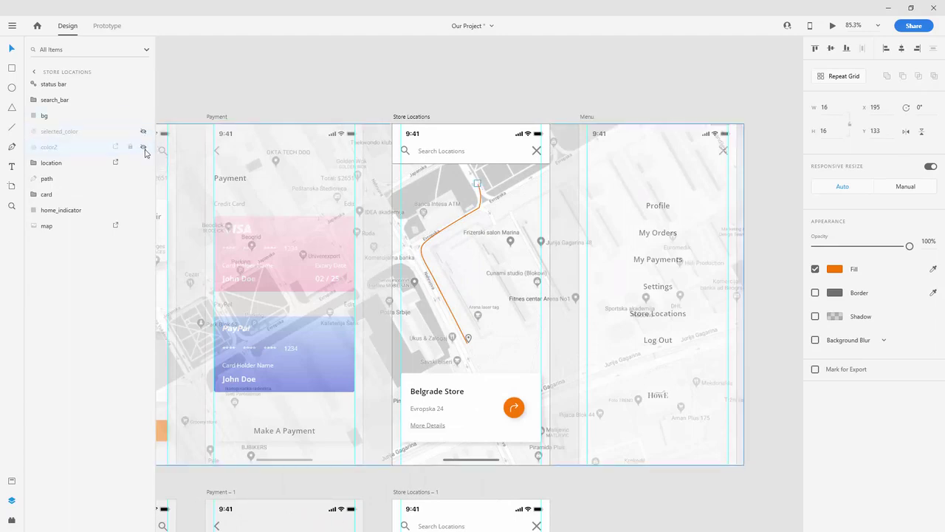
click(143, 179)
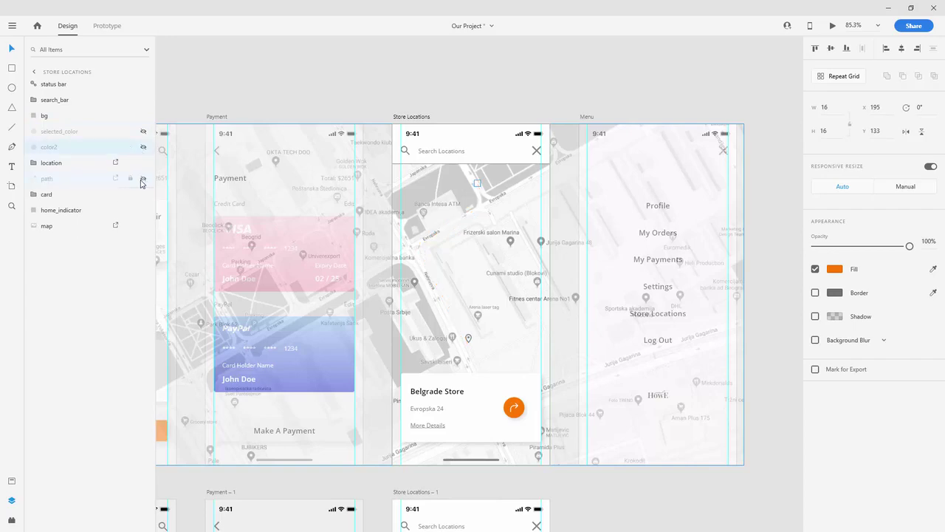
click(517, 426)
scroll(477, 376, down, 5)
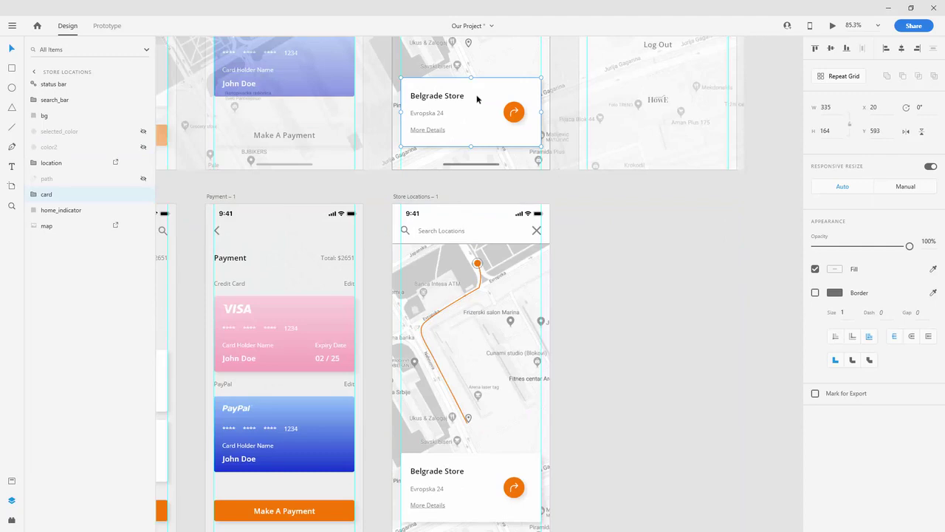
click(143, 194)
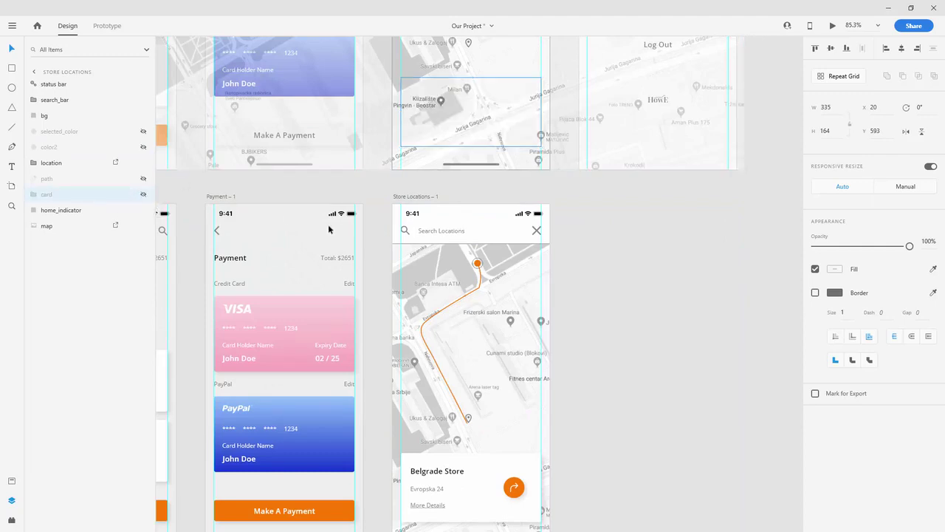
Replace the search bar placeholder text on Store Locations – 1 with "Belgrade"
scroll(337, 231, down, 1)
double_click(437, 158)
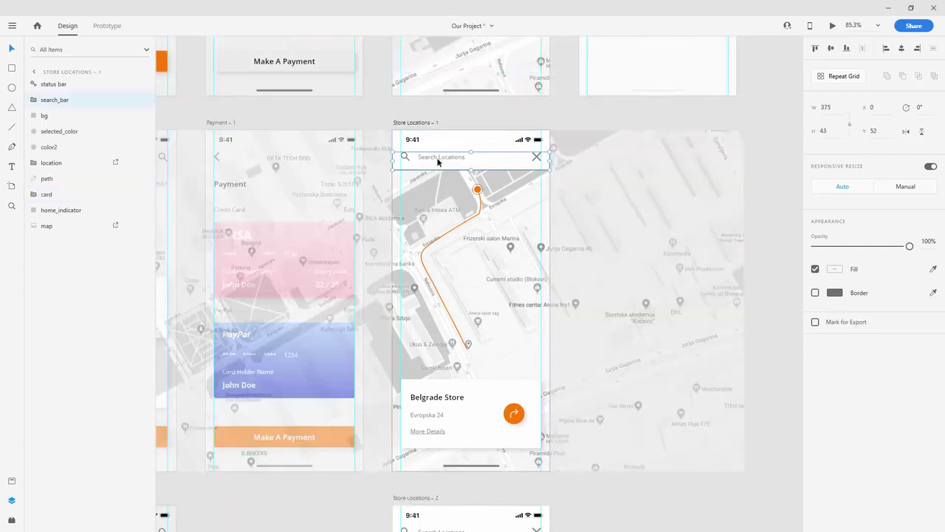
double_click(438, 158)
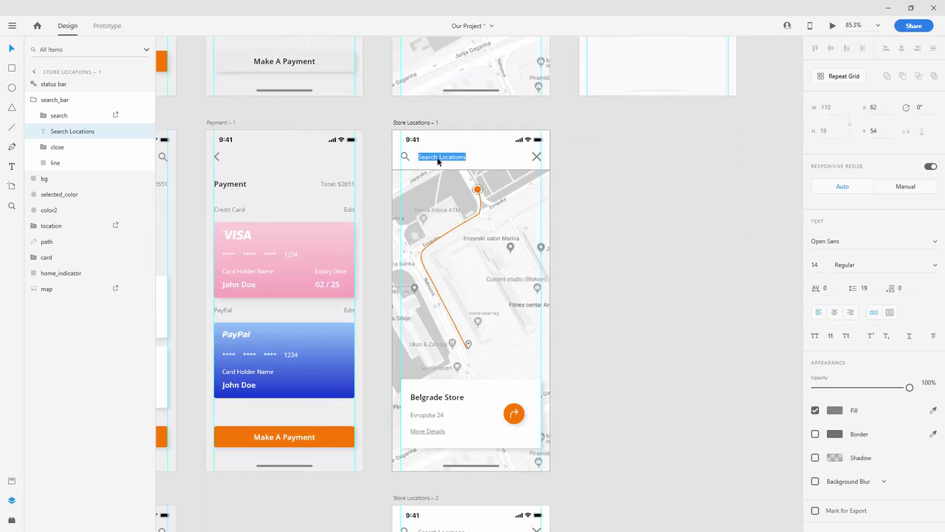
text(Belgrade)
key(Escape)
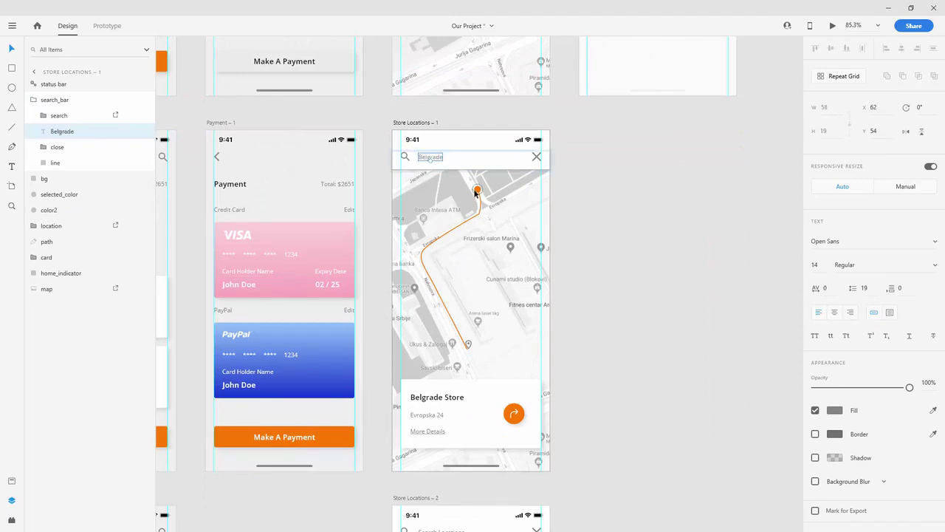
Hide the orange marker circles, route path and Belgrade Store card on Store Locations – 1
click(477, 189)
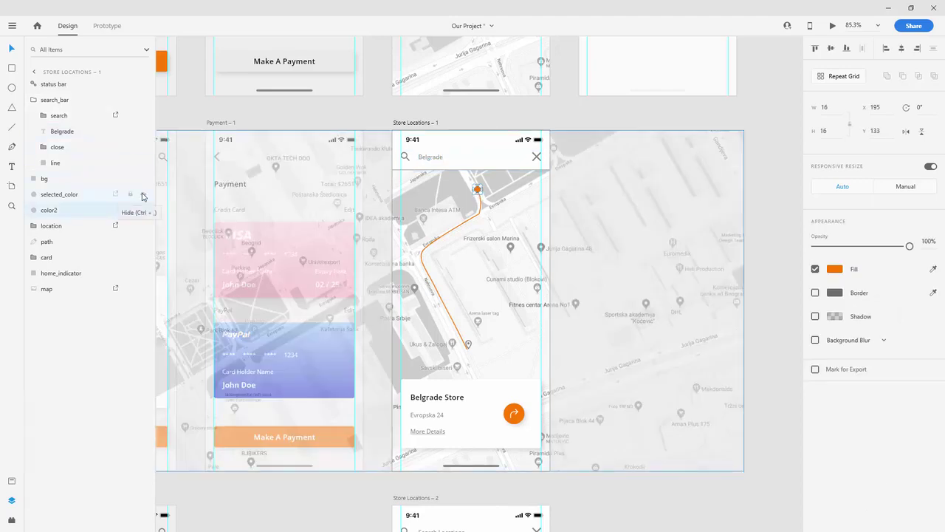
click(143, 194)
click(143, 209)
click(144, 242)
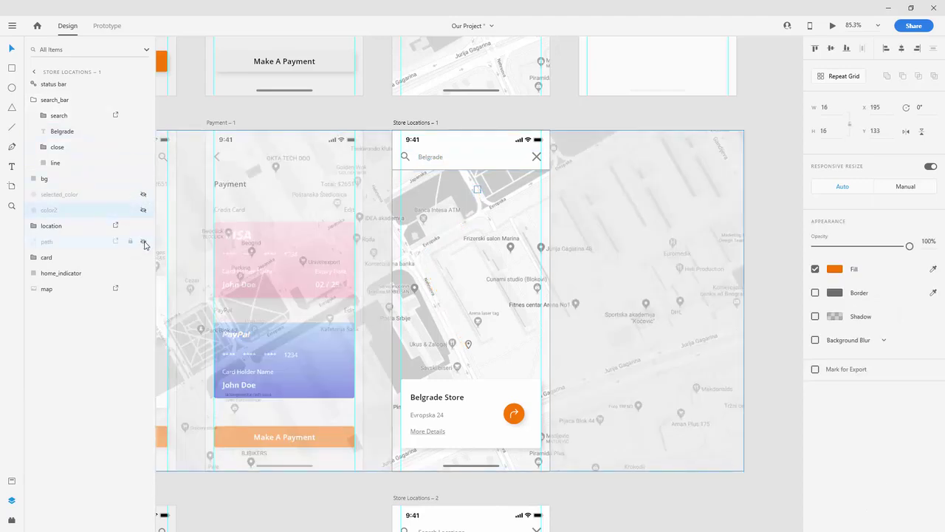
click(102, 258)
scroll(422, 263, down, 3)
scroll(423, 263, down, 1)
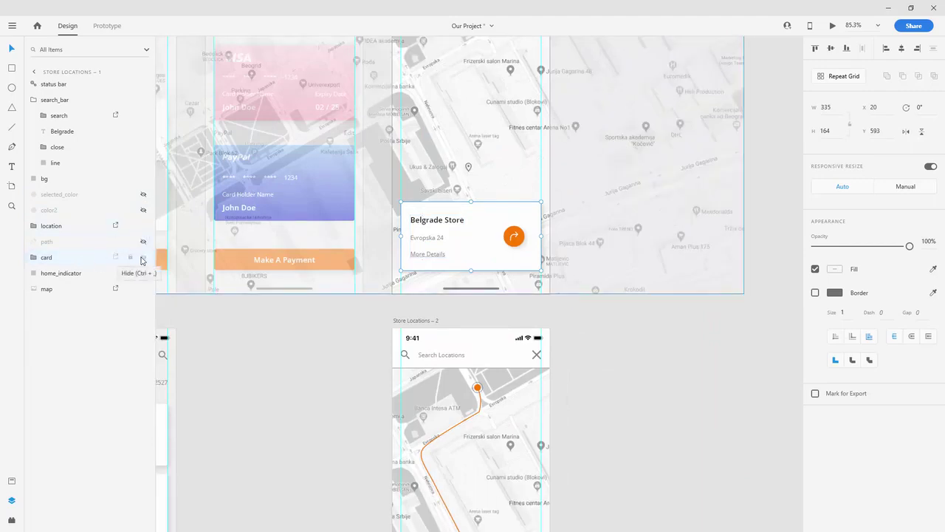
click(144, 257)
Replace the search bar placeholder text on Store Locations – 2 with "Belgrade"
scroll(380, 254, down, 5)
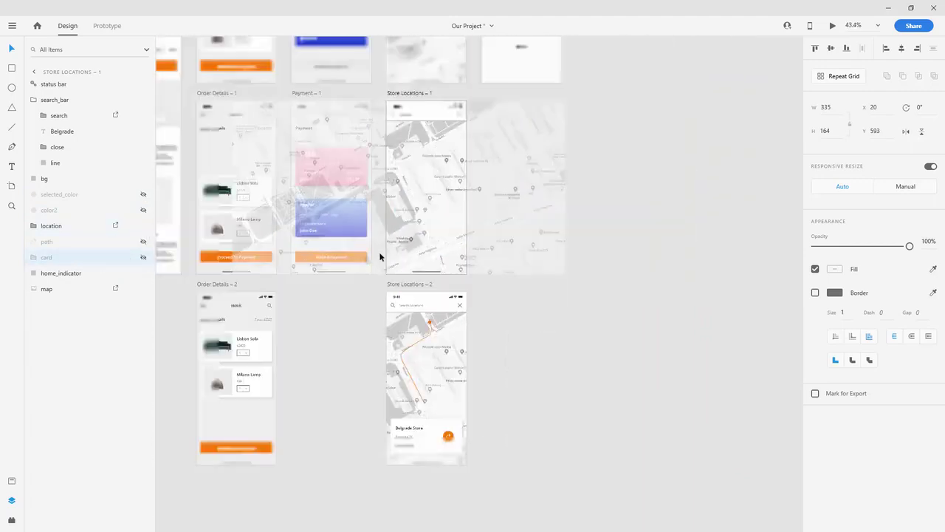
scroll(419, 260, up, 3)
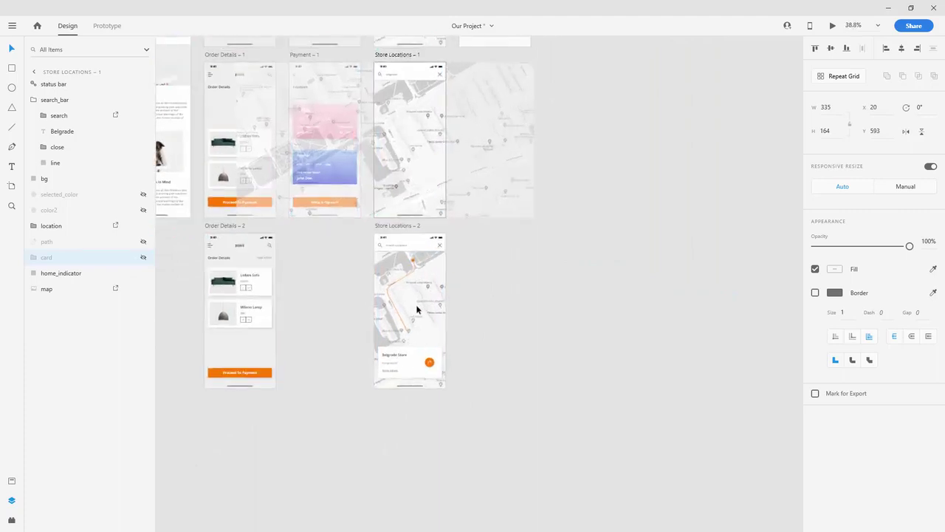
scroll(421, 239, up, 3)
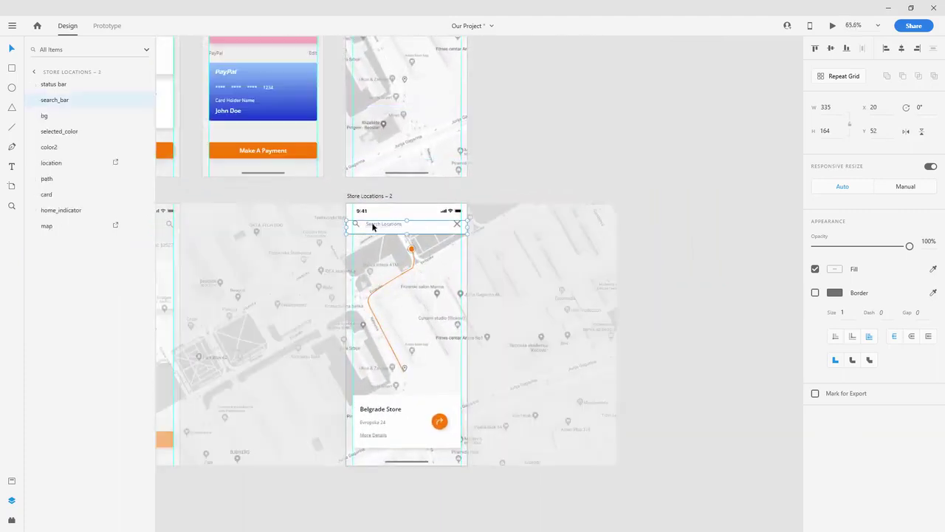
click(373, 227)
double_click(373, 228)
key(BackSpace)
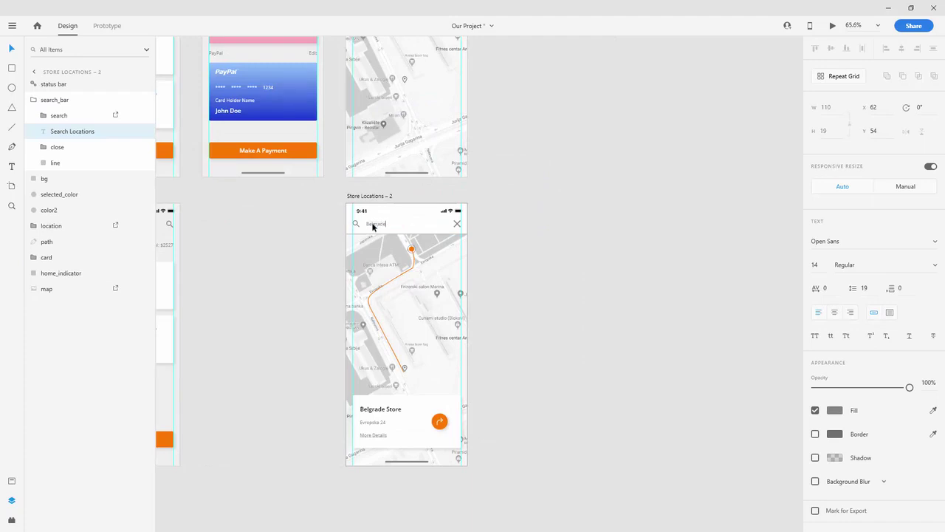
key(ctrl+a)
key(Escape)
In prototype mode, link the Search Locations text on Store Locations to Store Locations – 1 with a Tap-triggered Auto-Animate
scroll(521, 196, up, 5)
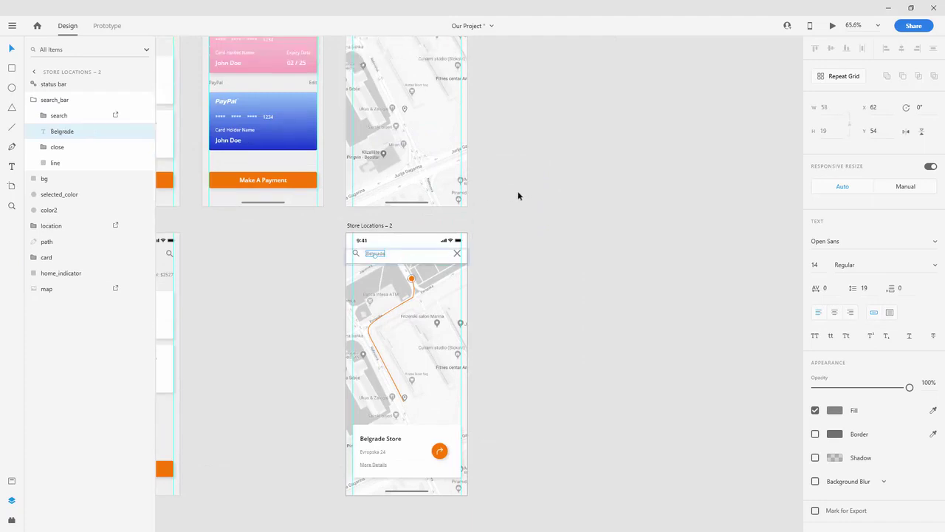
scroll(479, 188, up, 2)
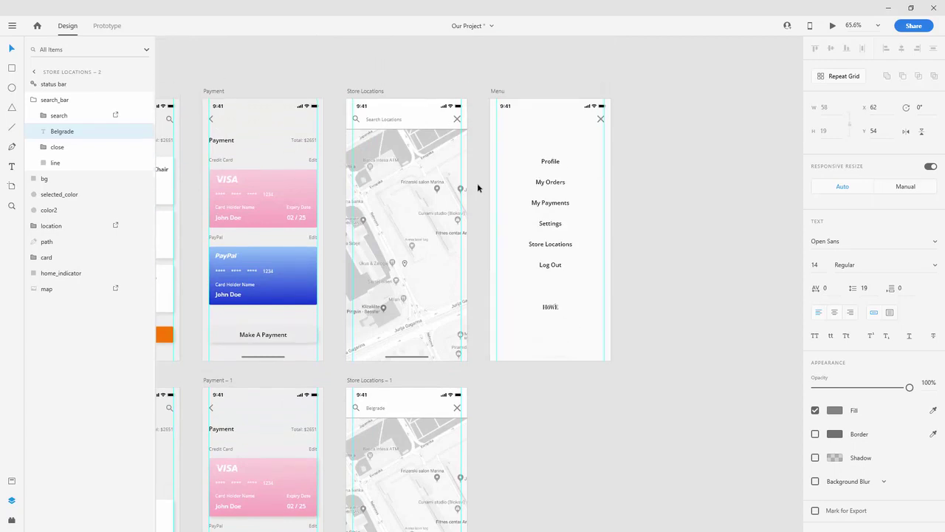
scroll(478, 189, down, 2)
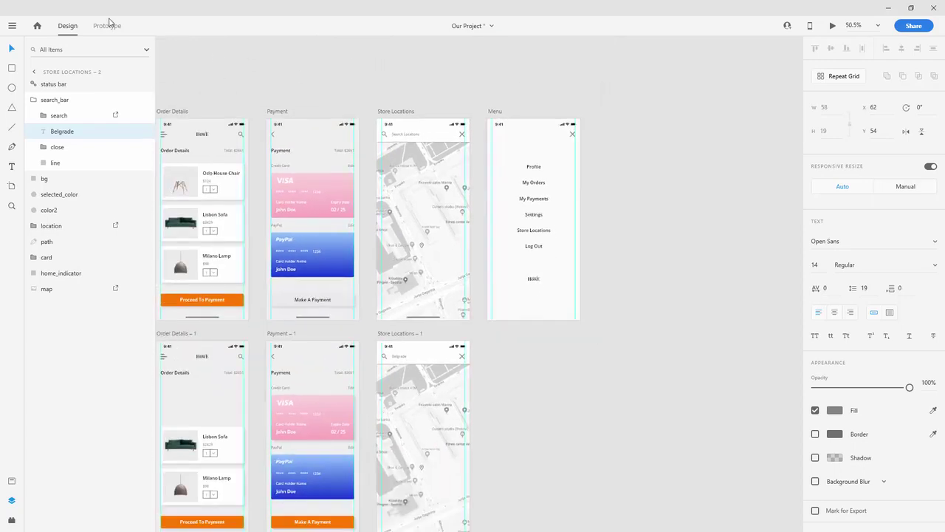
click(109, 26)
click(389, 112)
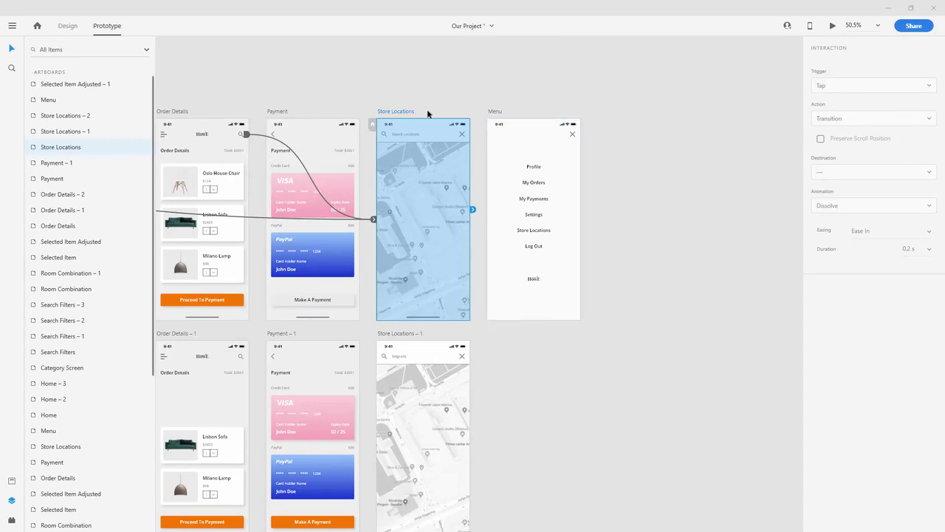
click(411, 136)
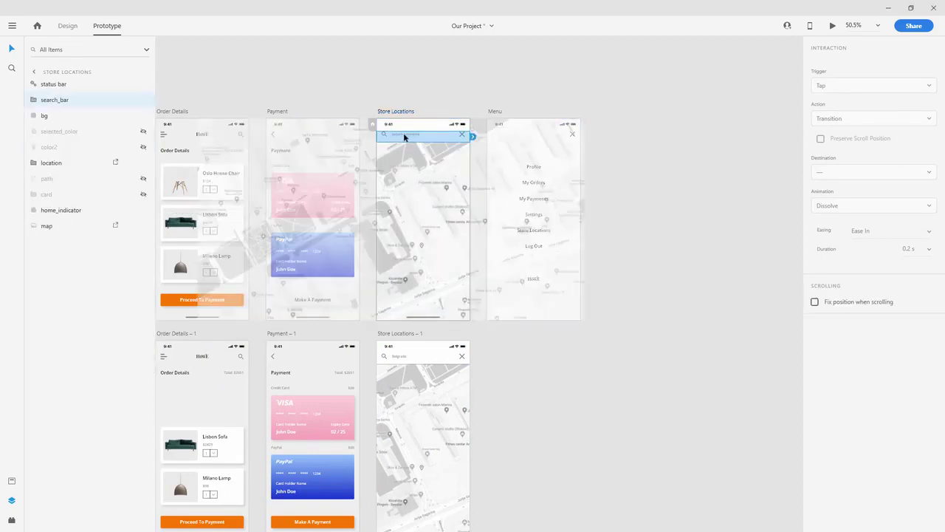
double_click(404, 136)
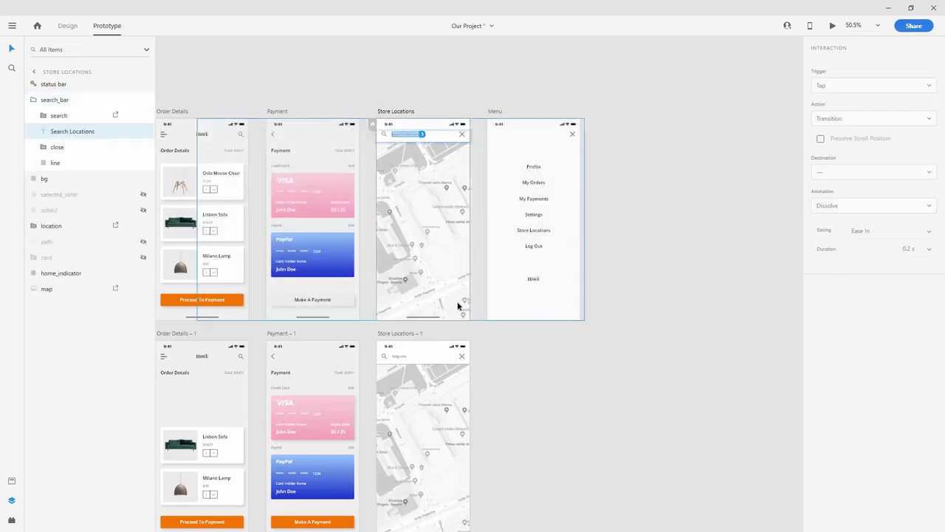
scroll(443, 264, down, 3)
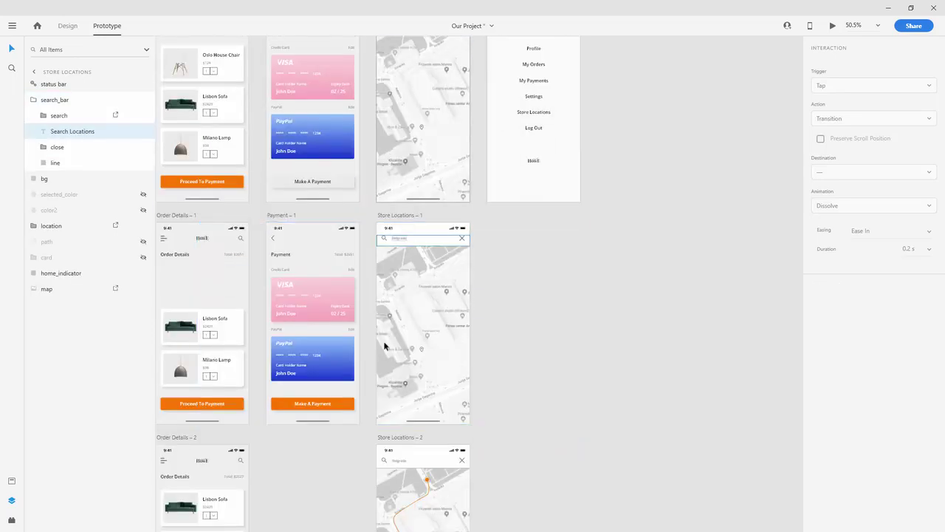
scroll(424, 324, down, 5)
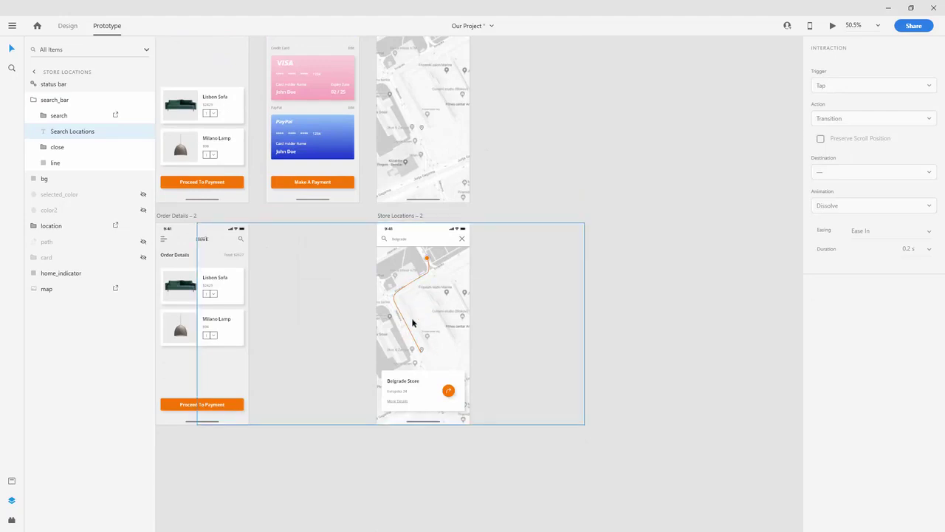
scroll(423, 308, up, 8)
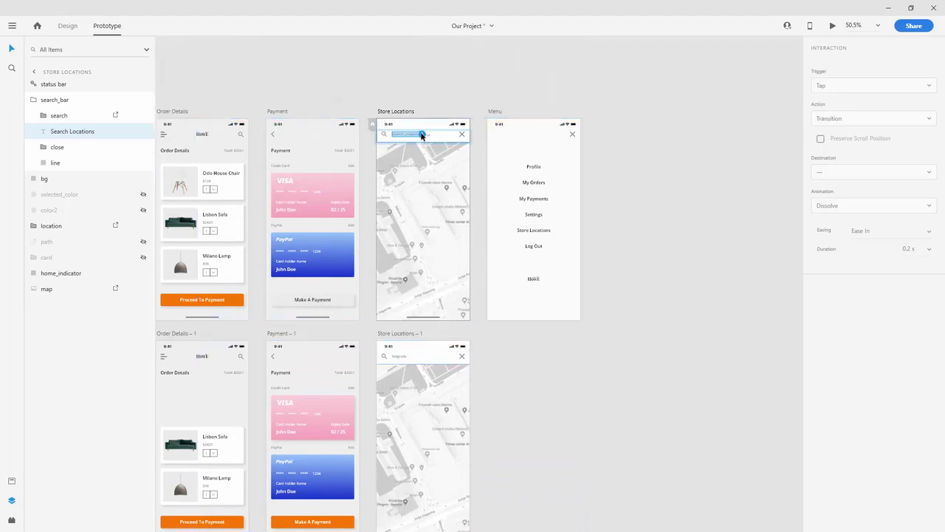
drag(422, 134, 428, 371)
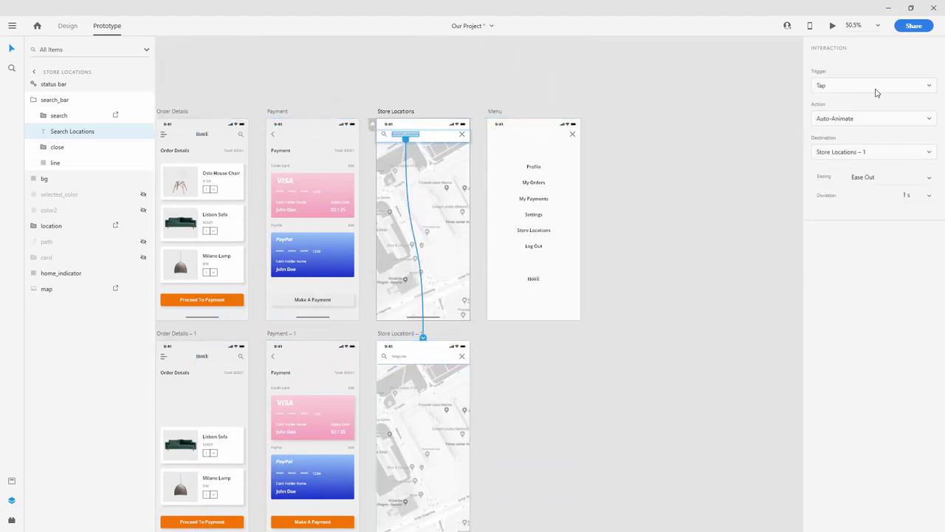
Link the whole Store Locations – 1 artboard to Store Locations – 2 with Auto-Animate, Ease Out and a 1 s duration
scroll(630, 243, down, 5)
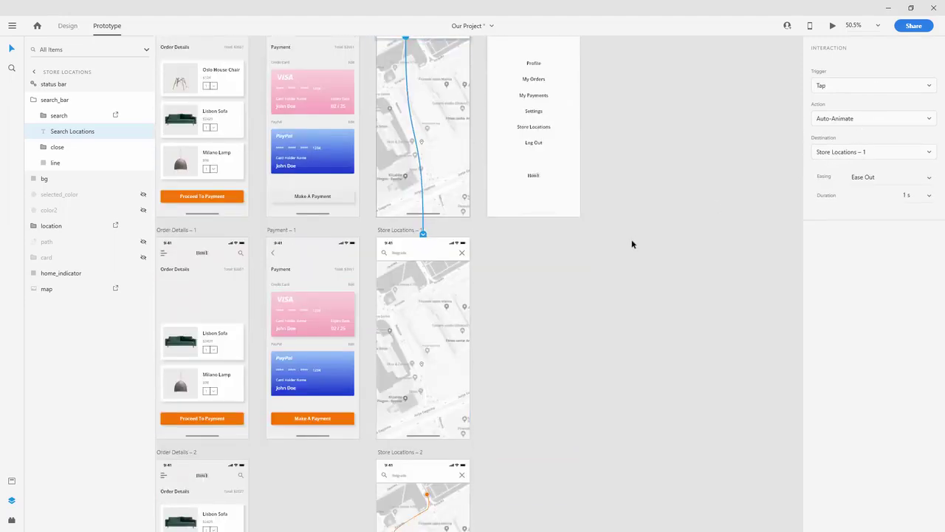
click(393, 112)
scroll(413, 163, down, 2)
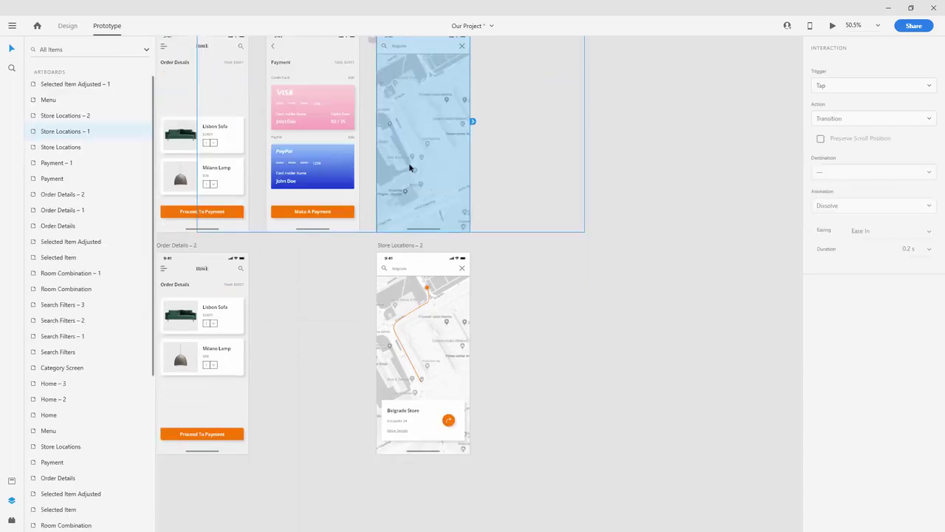
drag(472, 121, 458, 348)
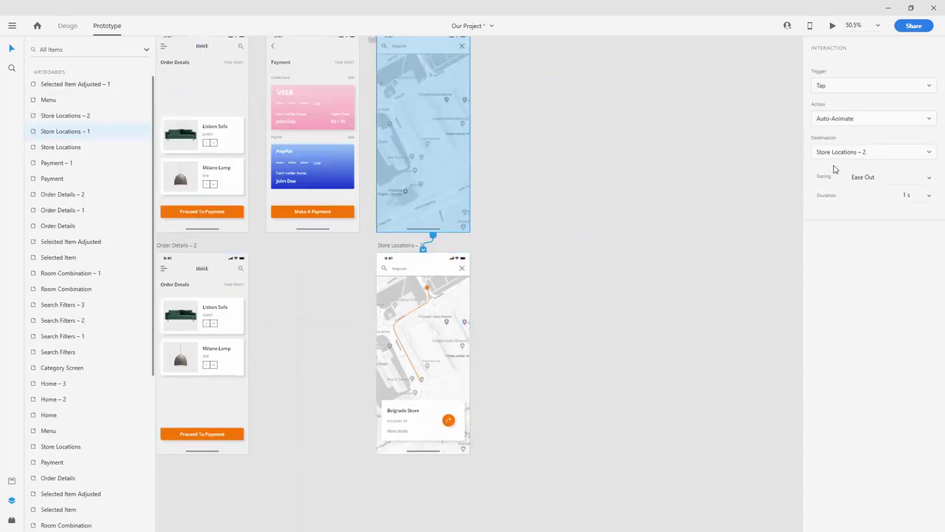
Set the trigger of the Store Locations – 1 transition to Time with a 0 s delay
click(852, 87)
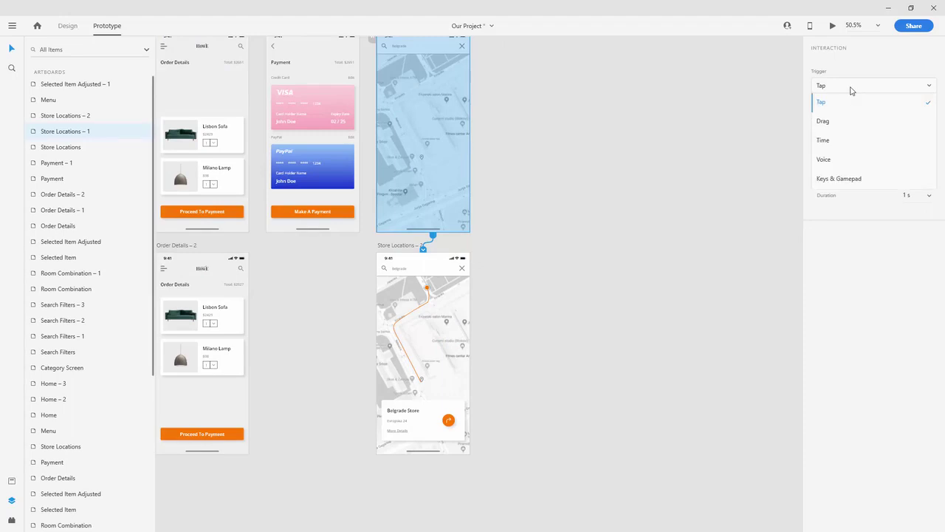
click(835, 144)
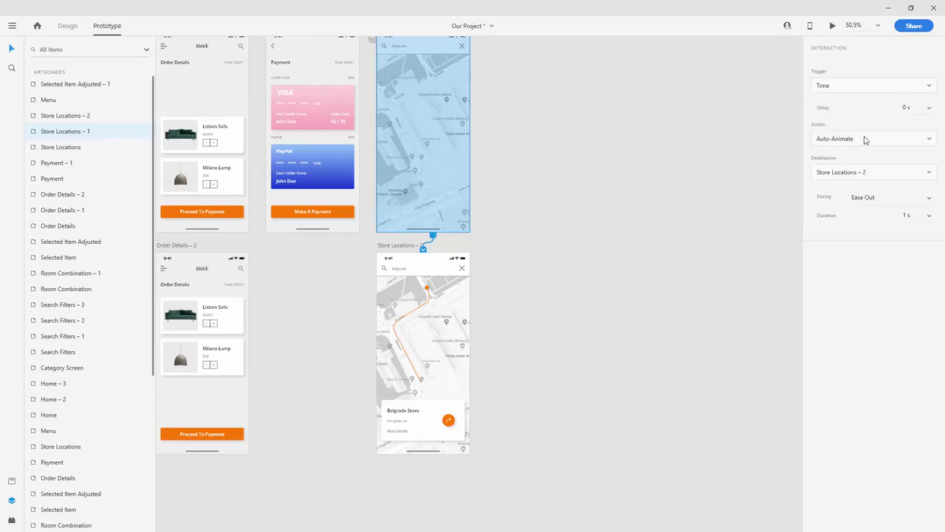
click(908, 107)
click(629, 237)
Preview the prototype from the Store Locations artboard and test the Search Locations interaction
scroll(585, 273, down, 2)
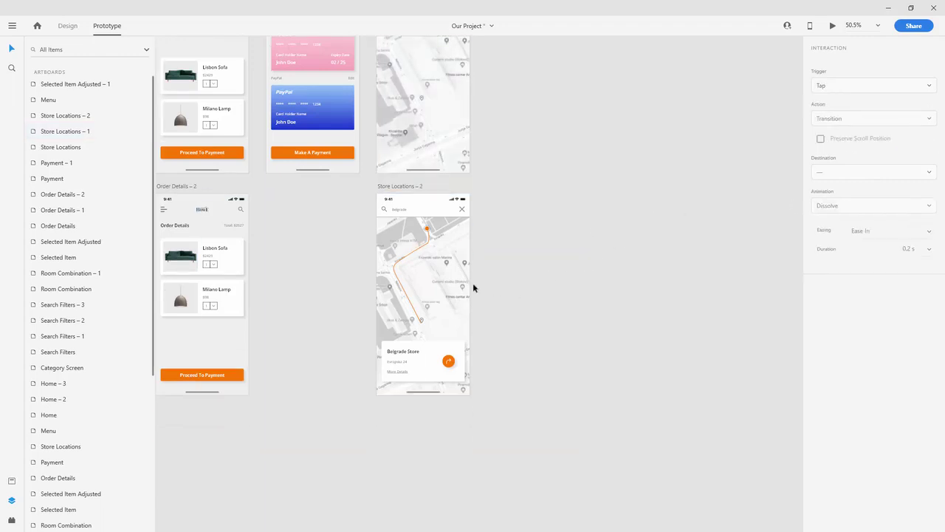
scroll(445, 294, up, 6)
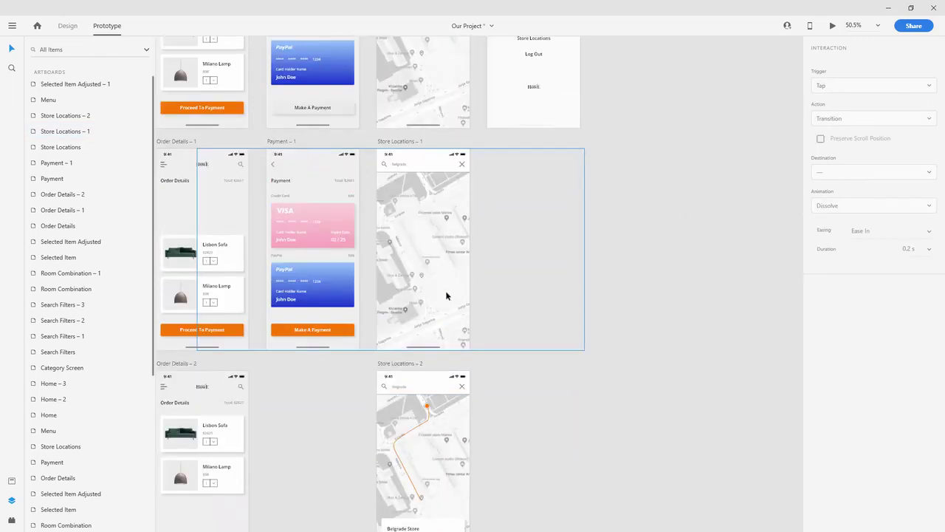
click(399, 141)
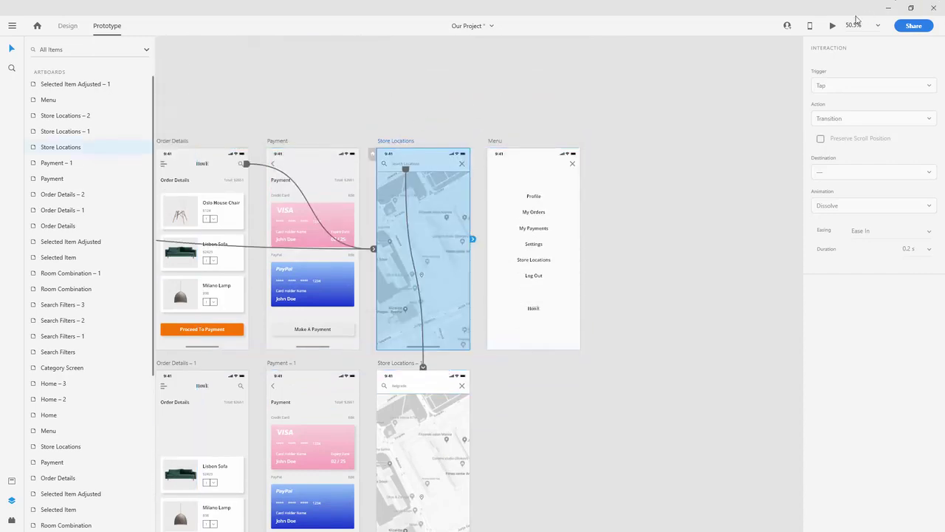
click(832, 25)
drag(383, 107, 411, 72)
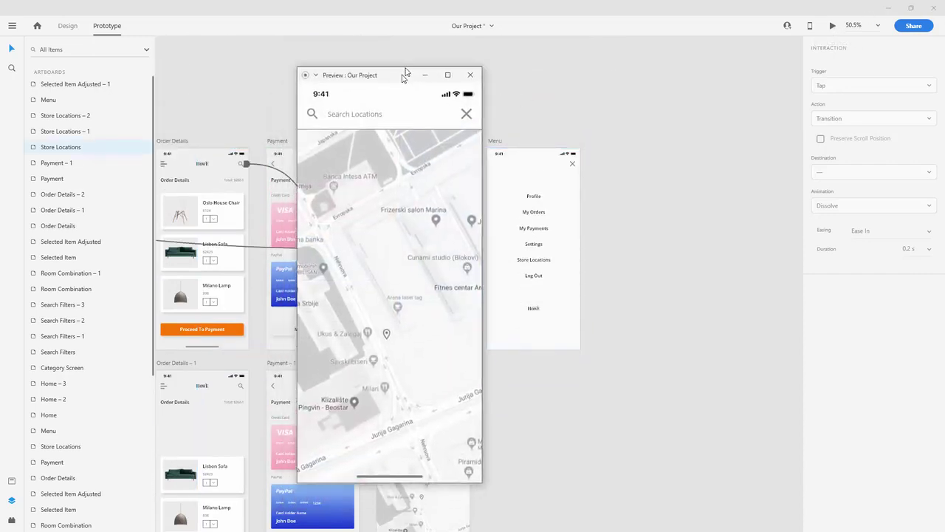
click(362, 105)
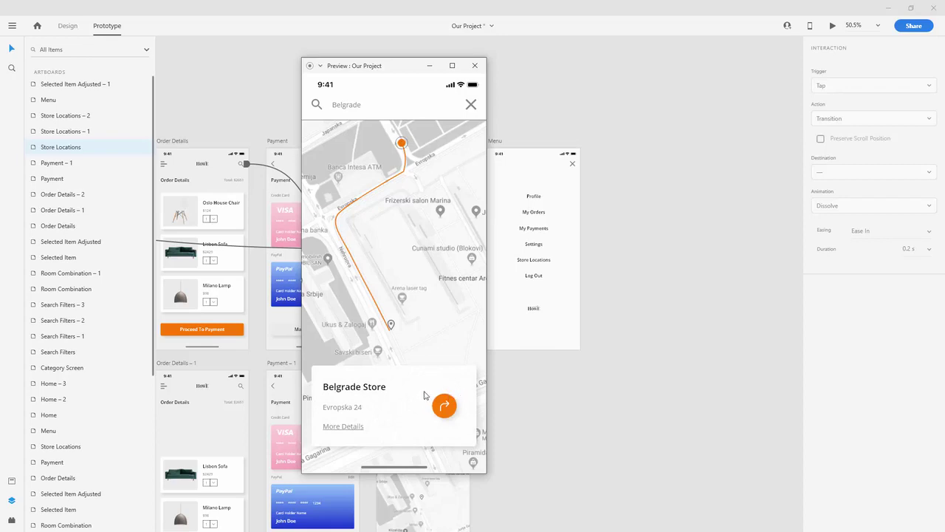
click(475, 65)
In design mode, unhide the card layer on the Store Locations – 1 artboard
scroll(494, 329, down, 2)
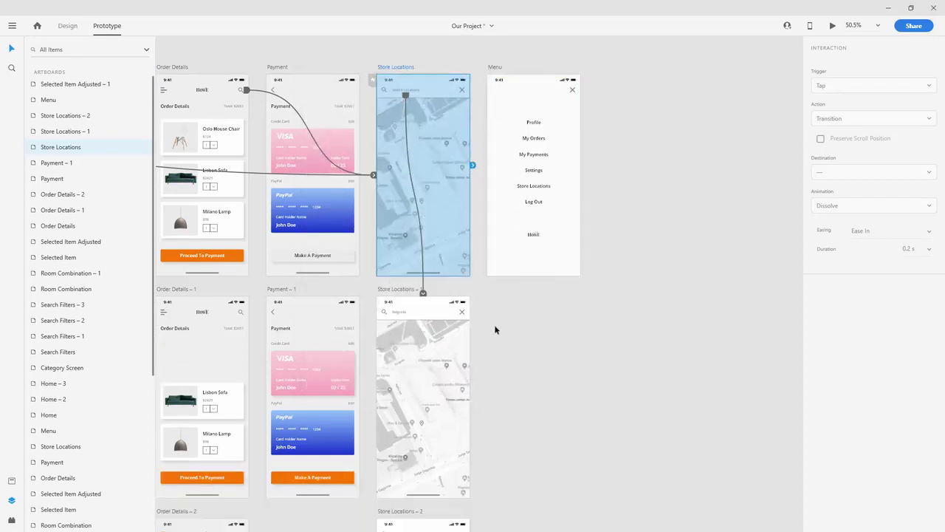
scroll(494, 330, down, 1)
click(402, 260)
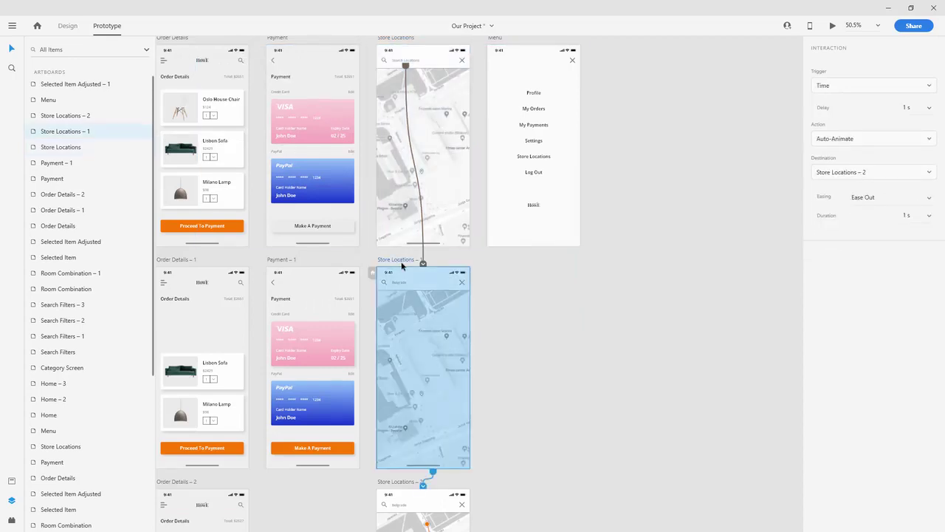
scroll(402, 266, down, 3)
click(67, 25)
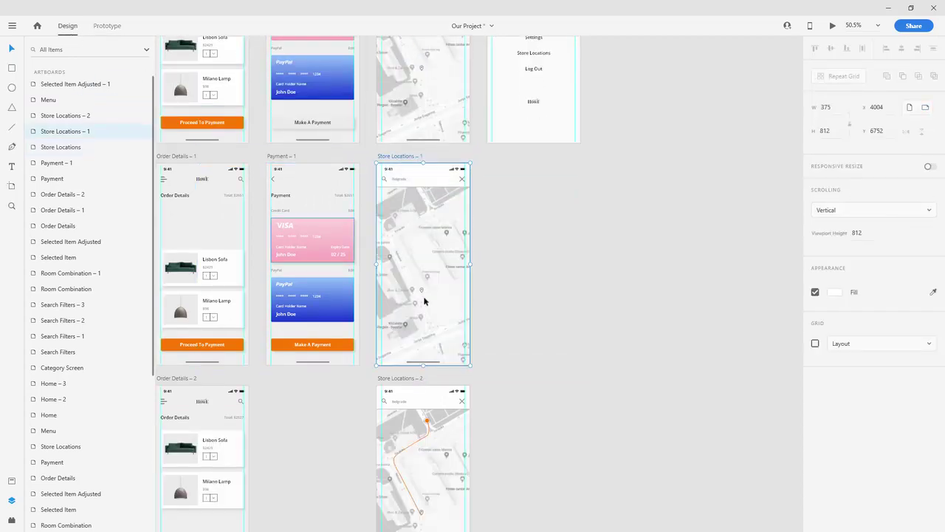
scroll(424, 301, down, 2)
click(448, 232)
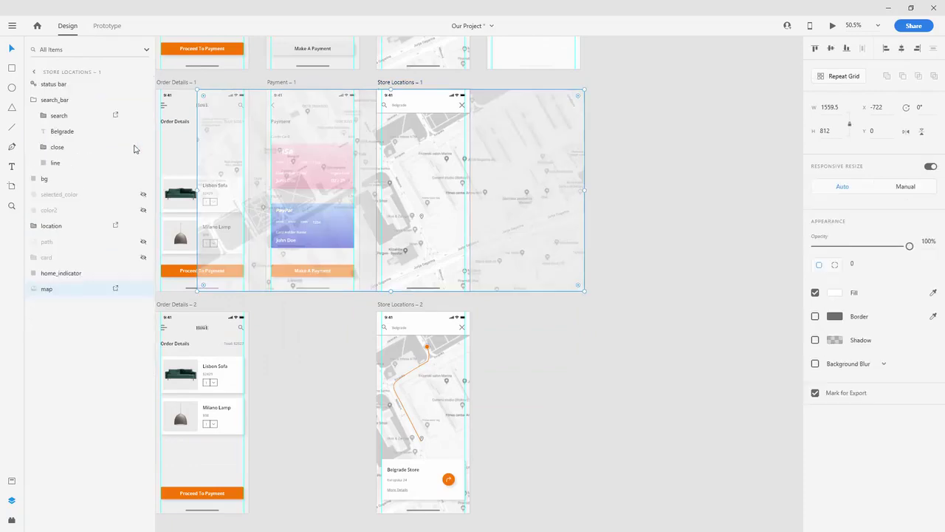
click(143, 257)
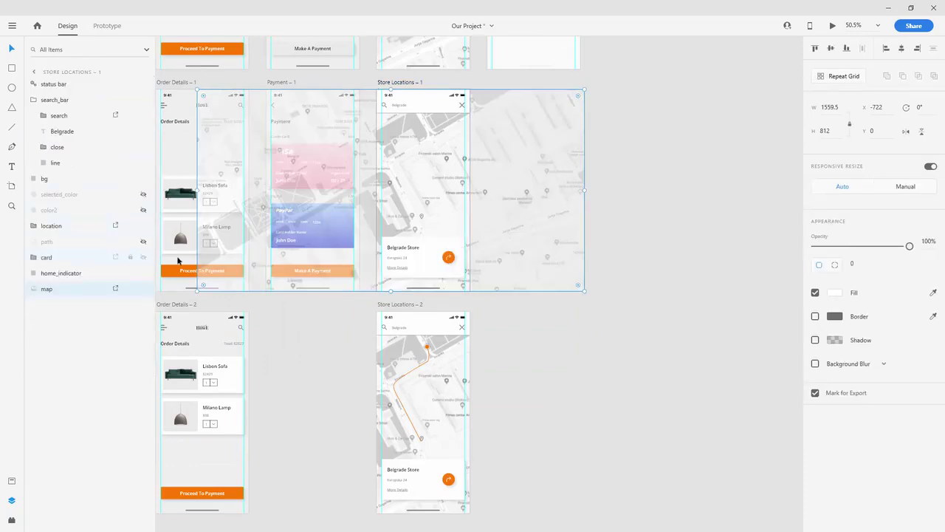
Move the Belgrade Store card on Store Locations – 1 straight down to about Y 797 and set its opacity to 0%
scroll(449, 231, up, 10)
scroll(449, 226, down, 5)
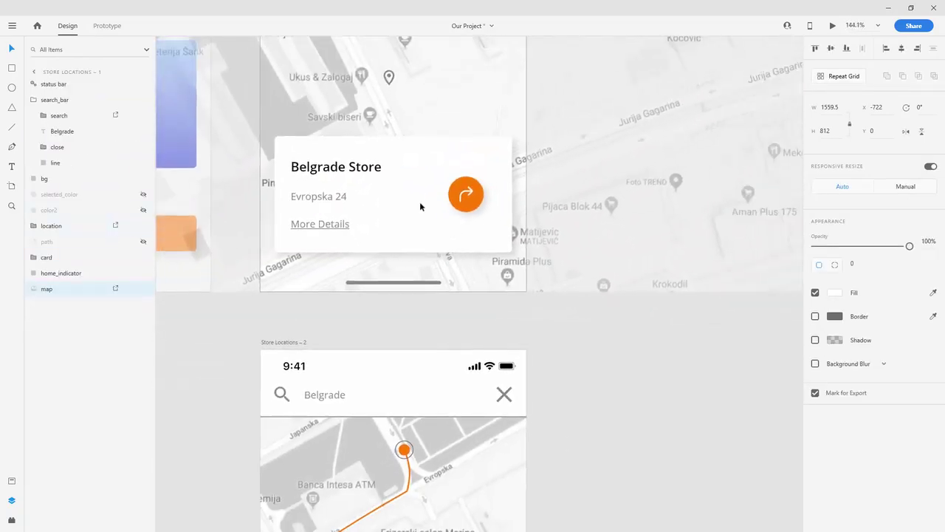
click(419, 201)
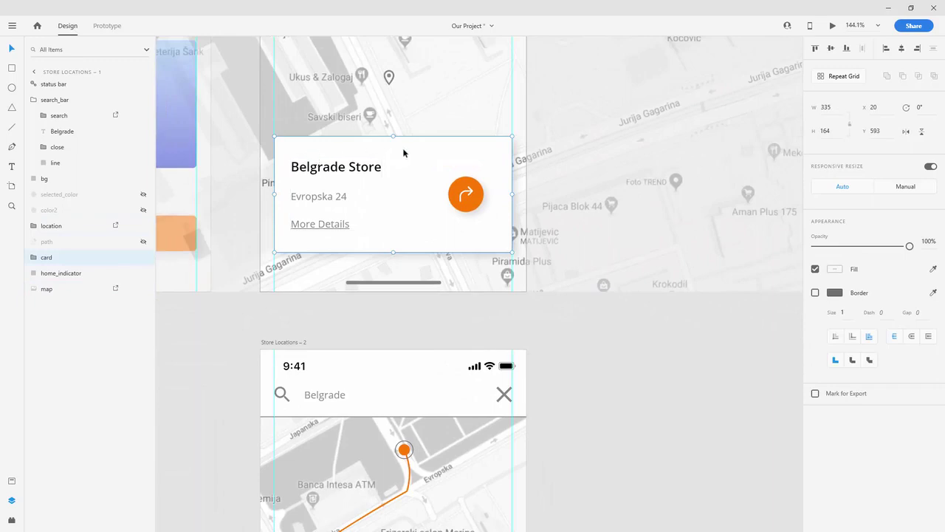
drag(404, 153, 401, 296)
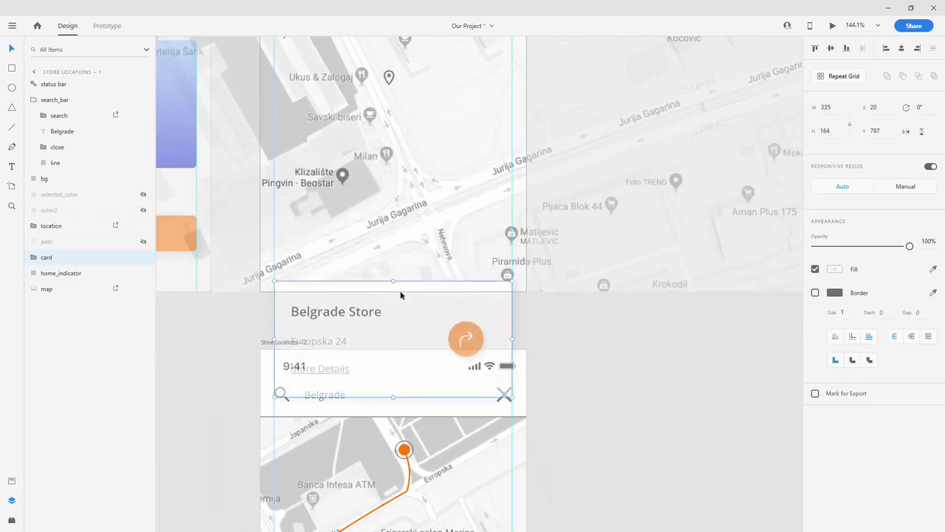
key(0)
key(0)
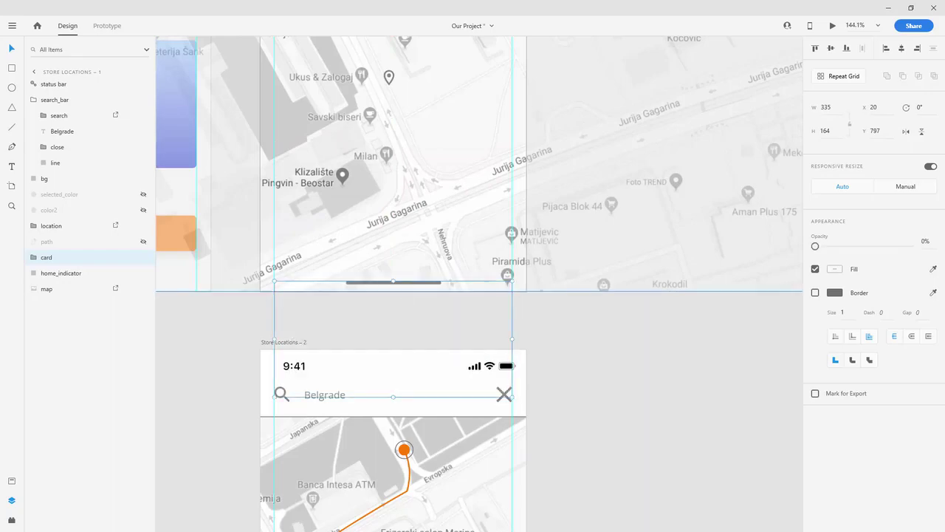
Preview the store search flow again from Store Locations to check how the Belgrade Store card animates in
scroll(593, 256, down, 5)
scroll(591, 255, up, 3)
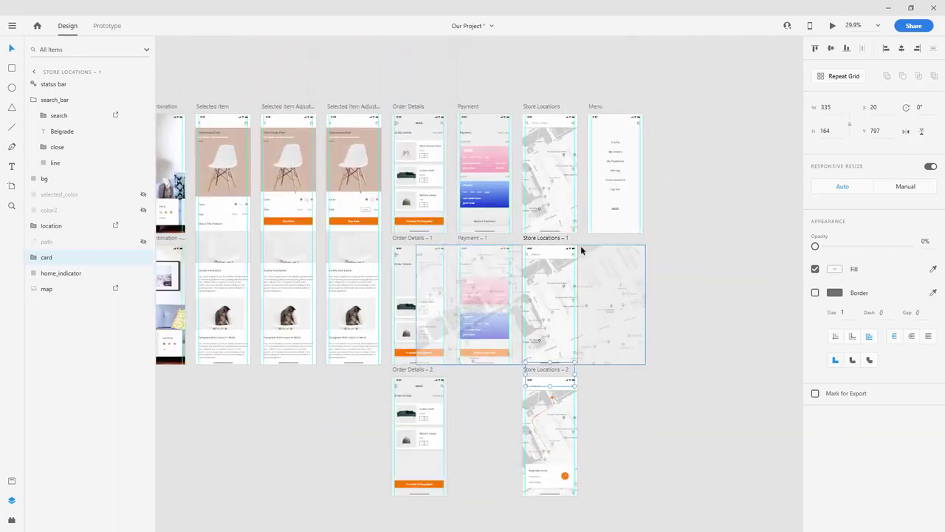
click(543, 150)
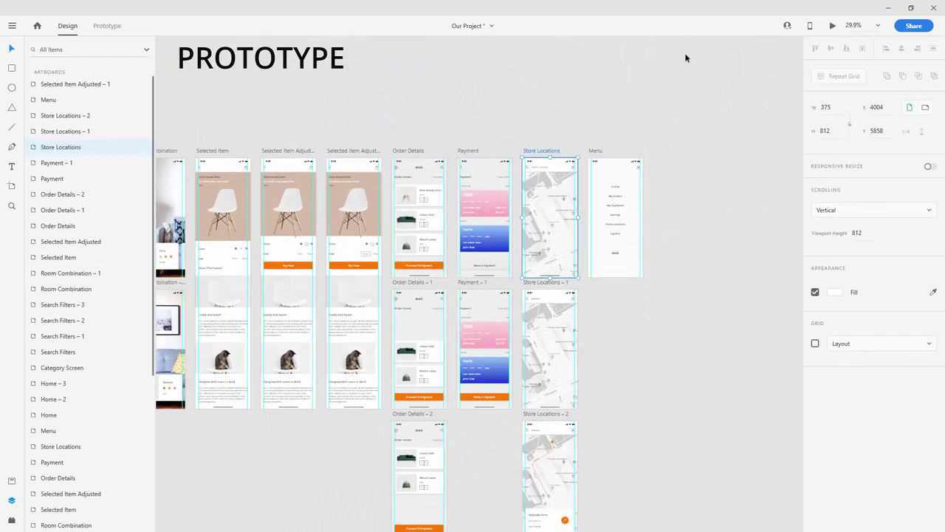
click(832, 25)
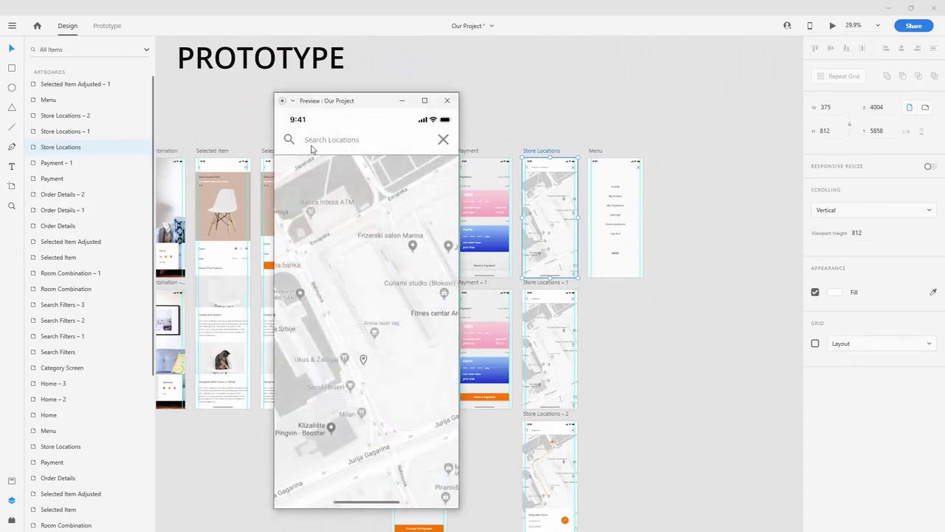
click(338, 142)
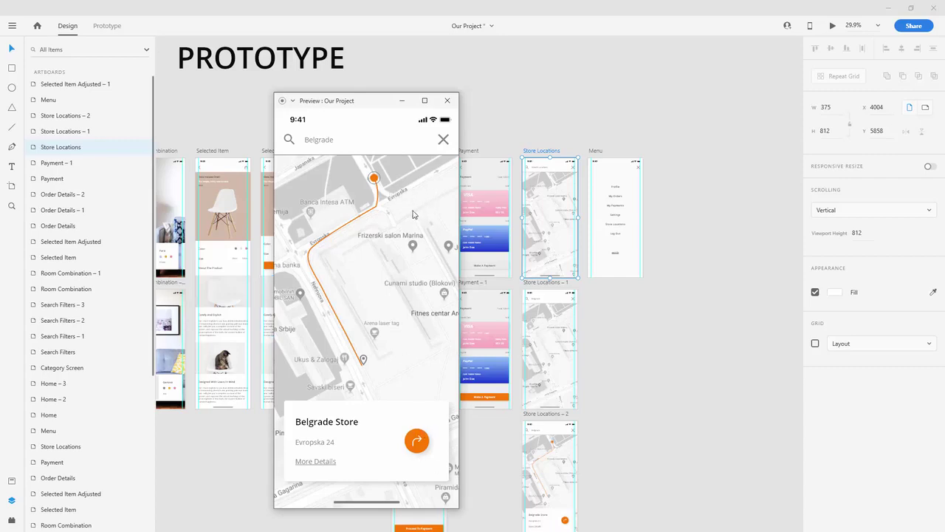
click(447, 101)
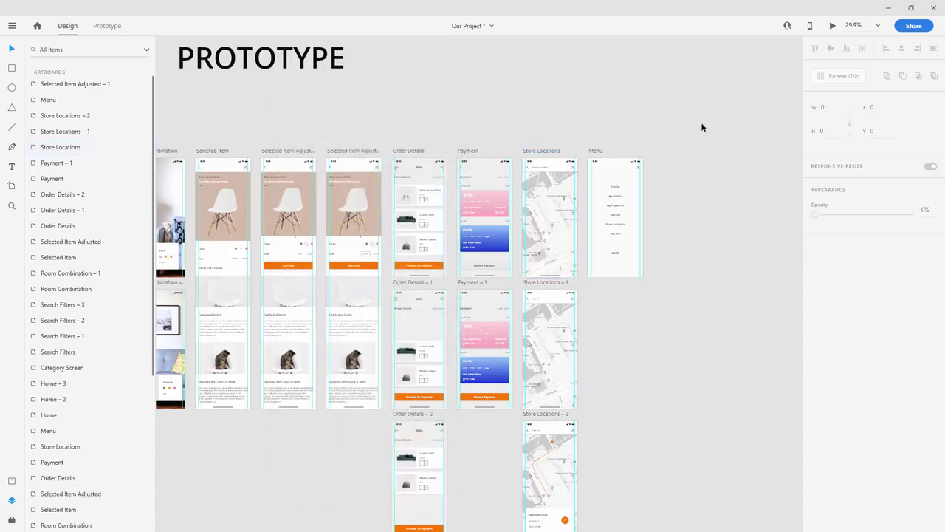
In prototype mode, link the Menu artboard's logo to Home with a Tap-triggered Transition using Dissolve, Ease Out and 1 s
scroll(702, 127, up, 3)
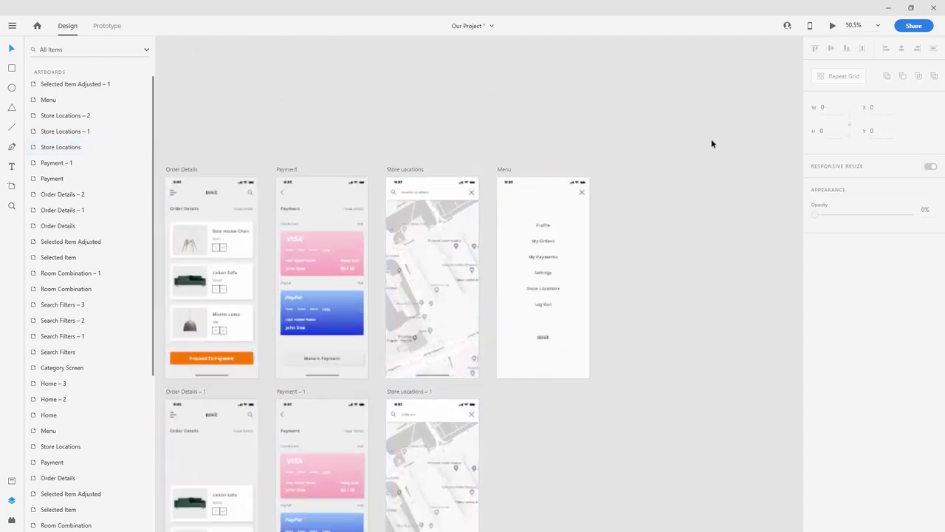
click(502, 170)
click(113, 26)
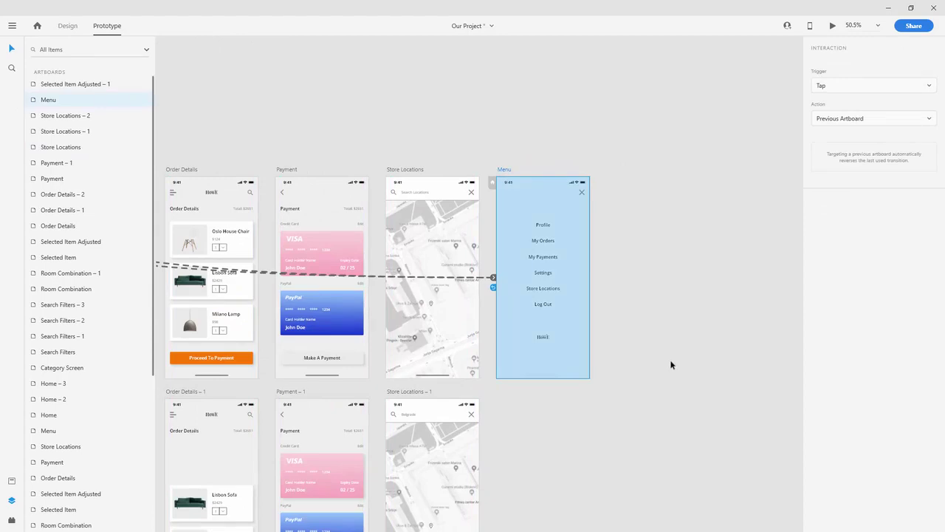
scroll(670, 365, down, 1)
click(545, 294)
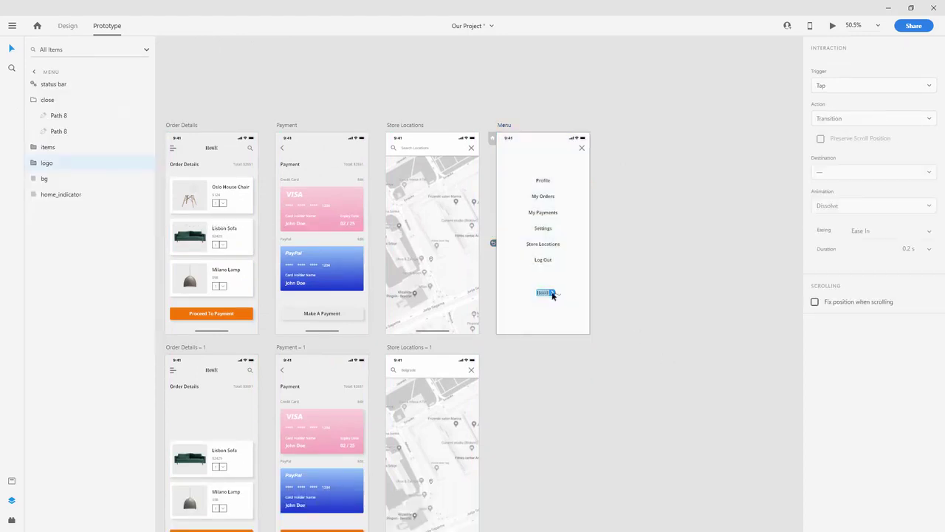
scroll(561, 301, down, 5)
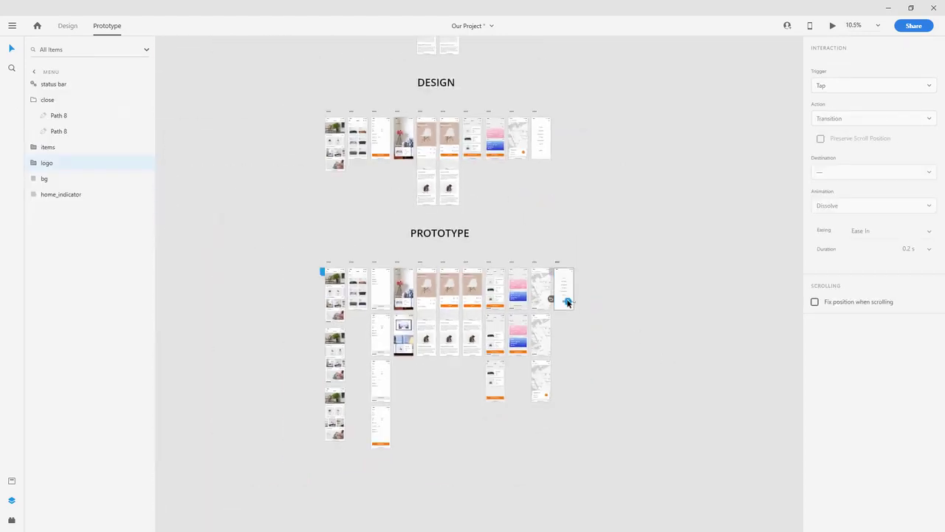
drag(567, 301, 332, 275)
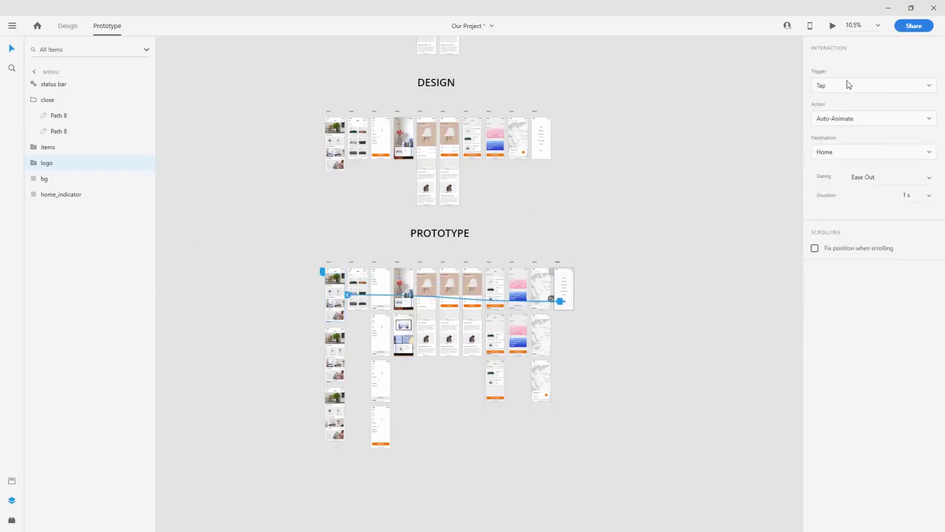
click(849, 119)
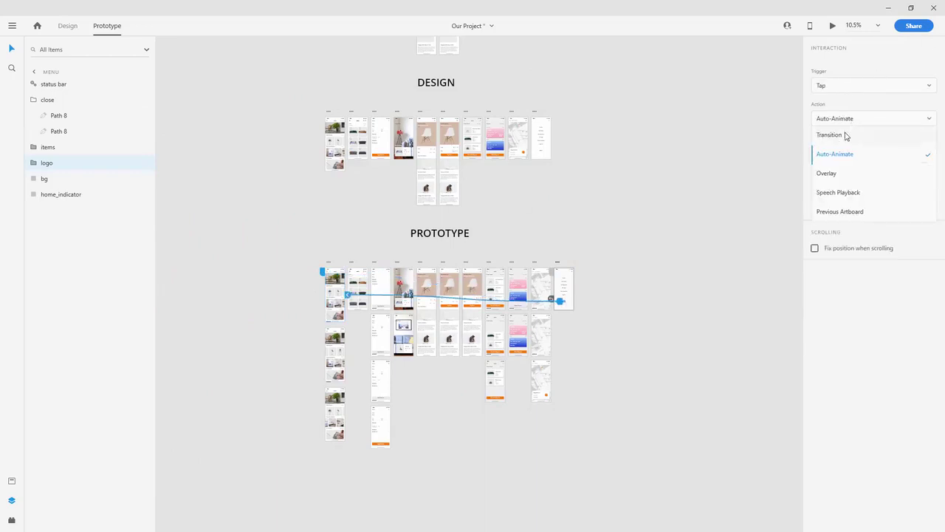
click(848, 138)
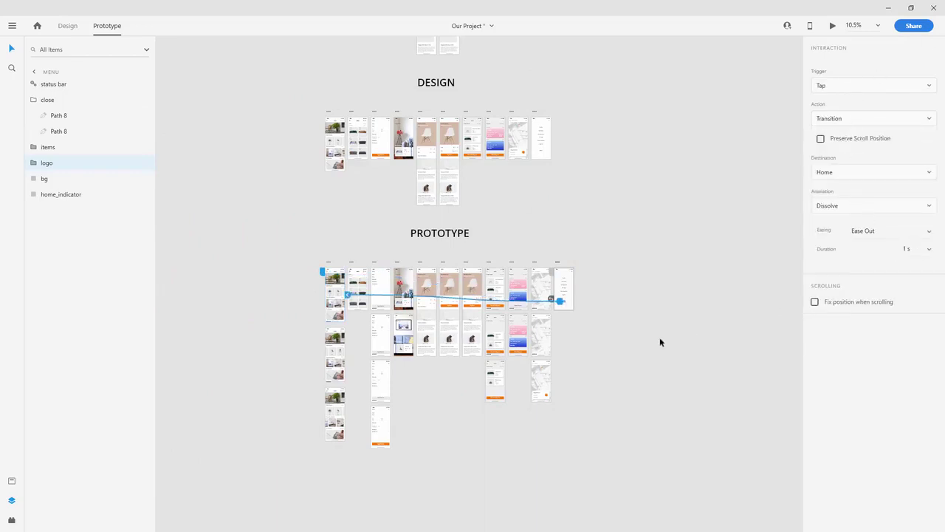
Link the My Orders item on the Menu artboard to Order Details with a Tap-triggered Dissolve Transition
scroll(608, 293, up, 7)
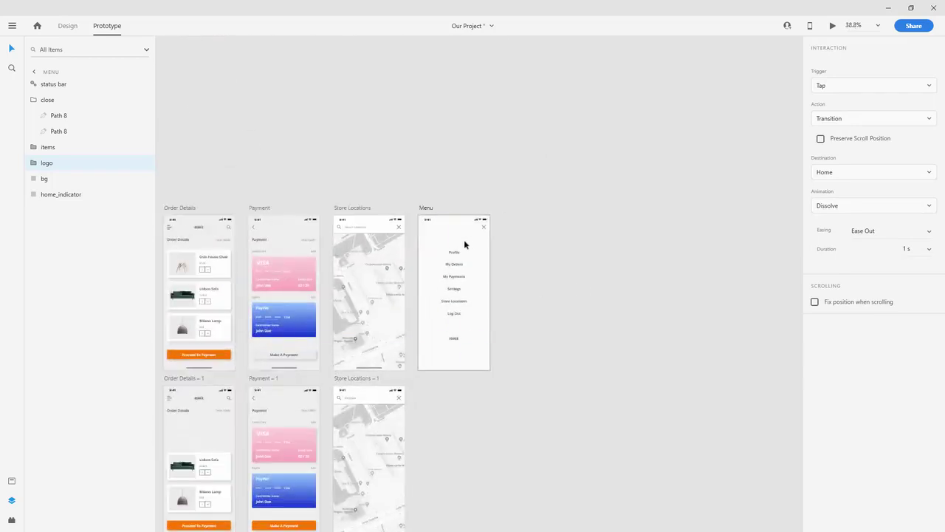
double_click(461, 275)
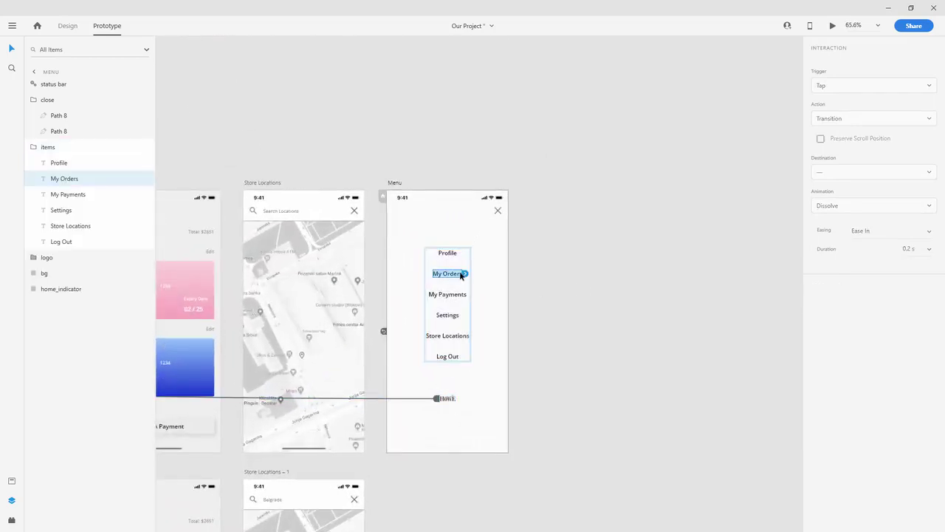
scroll(464, 275, down, 2)
scroll(464, 275, down, 3)
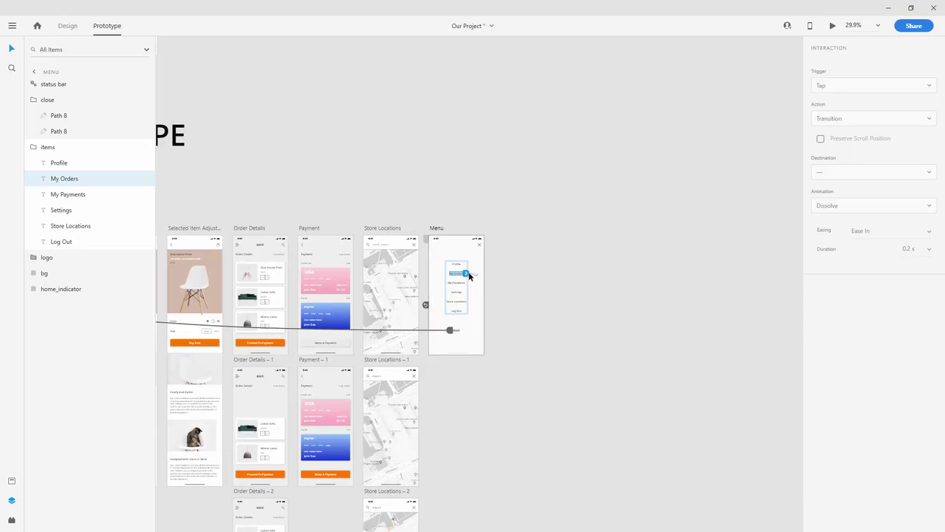
drag(465, 274, 288, 296)
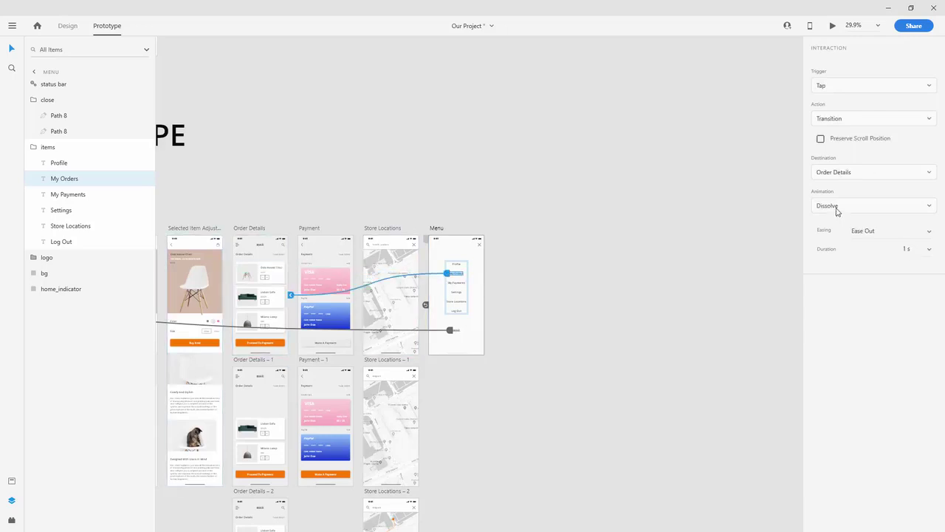
Link the Store Locations item on the Menu artboard to the Store Locations artboard with a Tap-triggered Dissolve Transition
scroll(462, 279, up, 3)
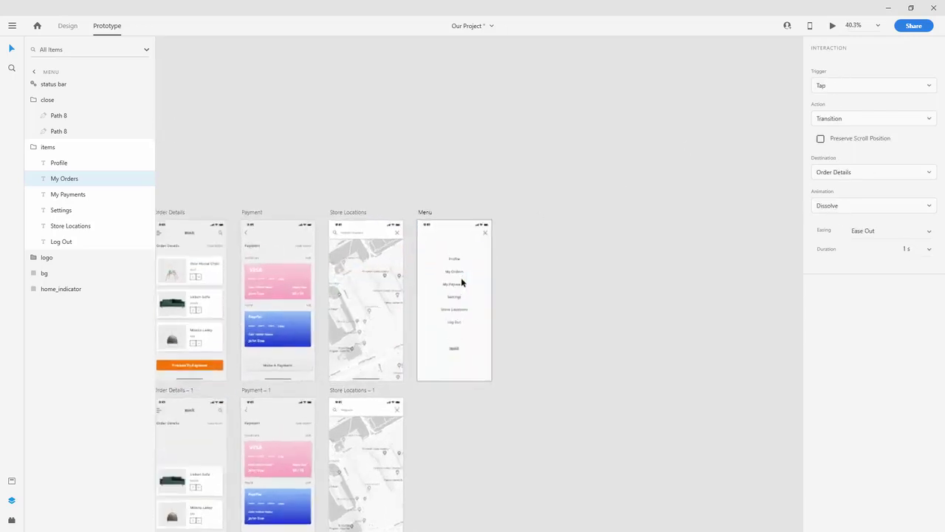
scroll(464, 293, up, 2)
click(467, 325)
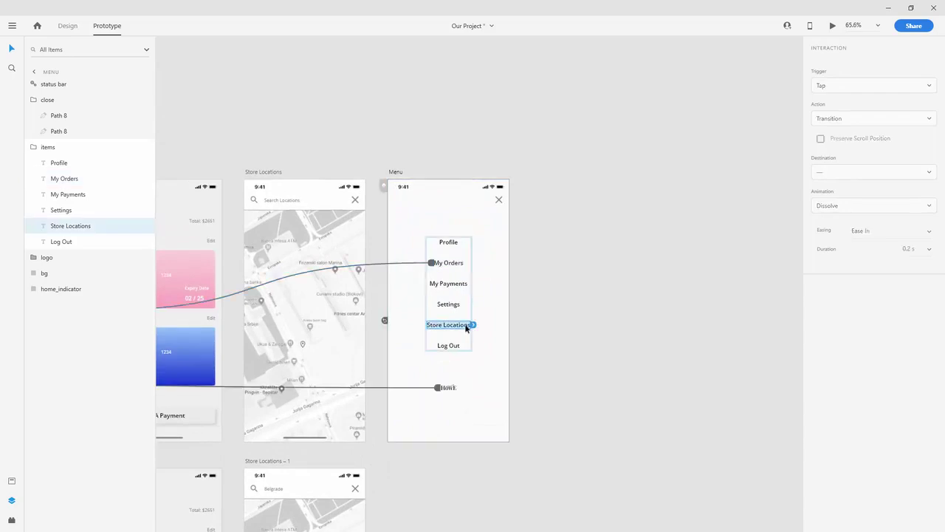
scroll(605, 330, down, 2)
drag(475, 296, 288, 204)
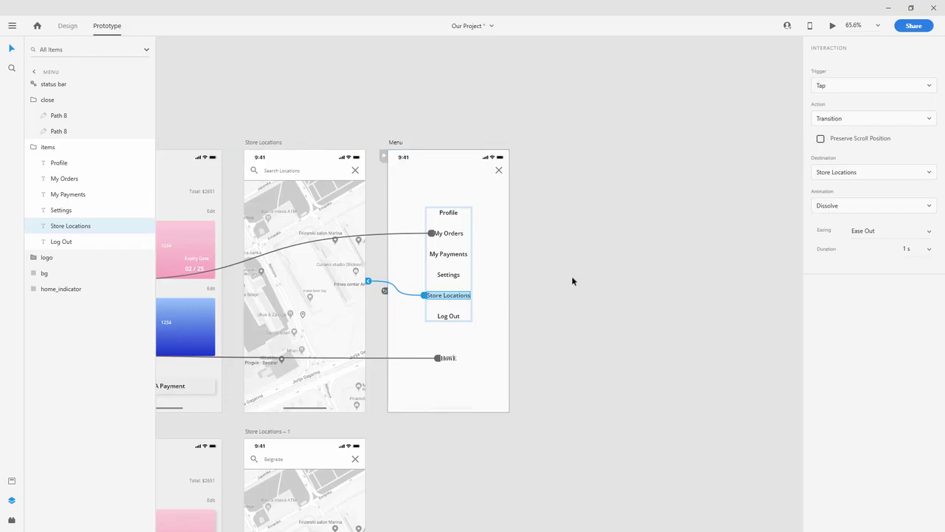
Preview the prototype from the Menu artboard to check that the Store Locations item opens its screen
scroll(532, 276, down, 3)
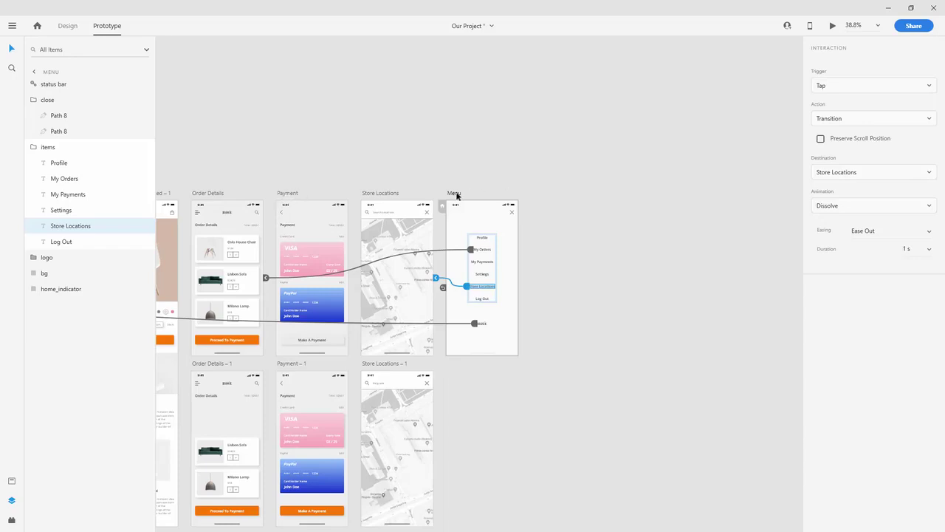
click(454, 193)
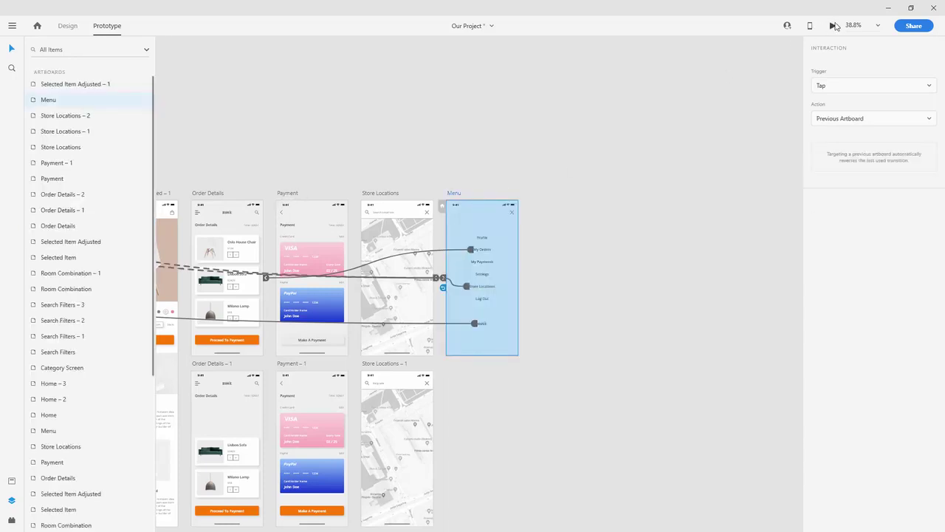
click(833, 26)
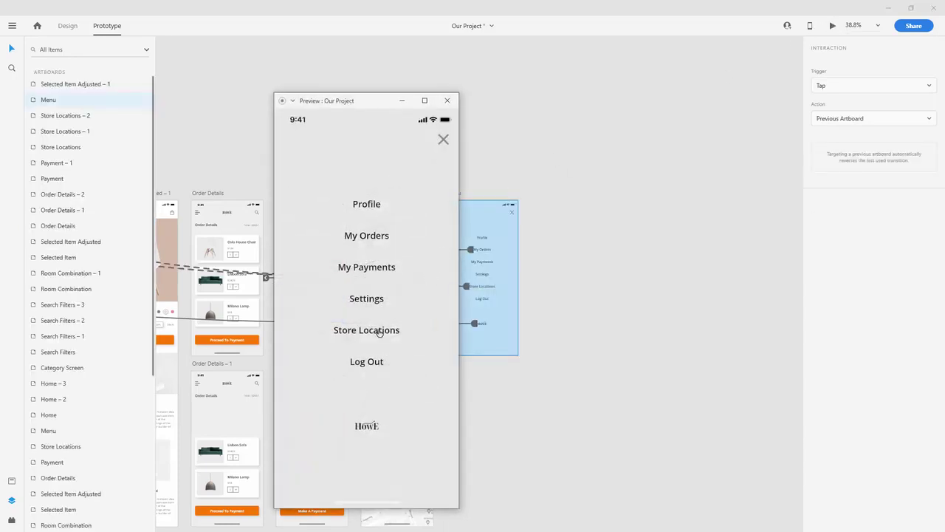
click(379, 332)
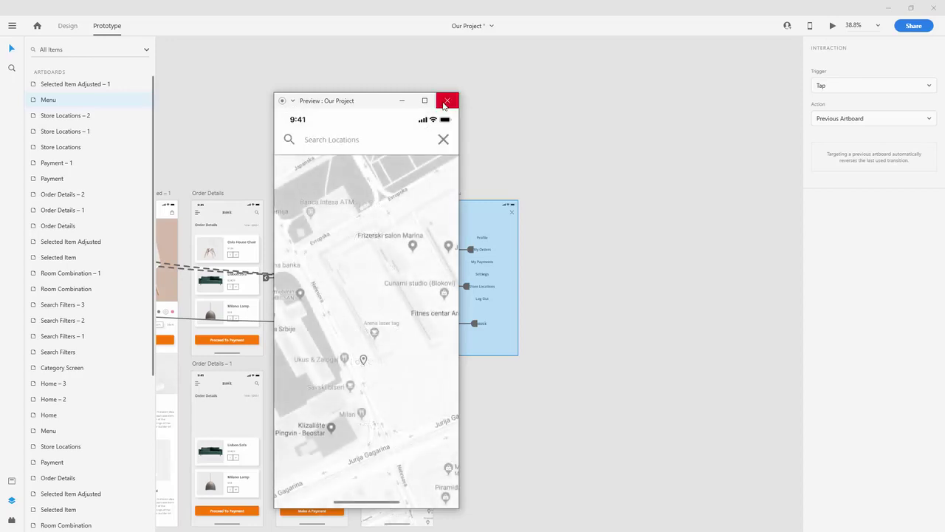
click(447, 100)
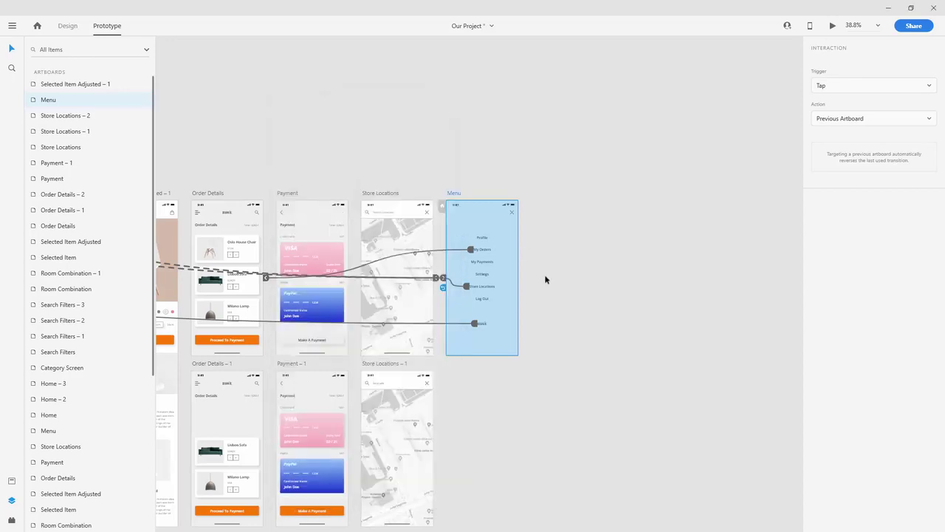
Preview from Menu again to check the logo's link to Home and the return to the menu from Home
click(832, 25)
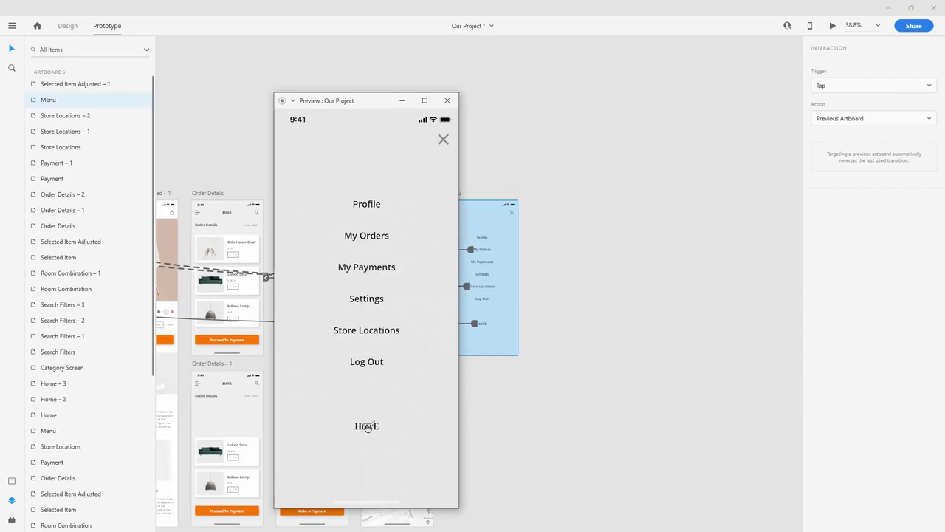
click(367, 427)
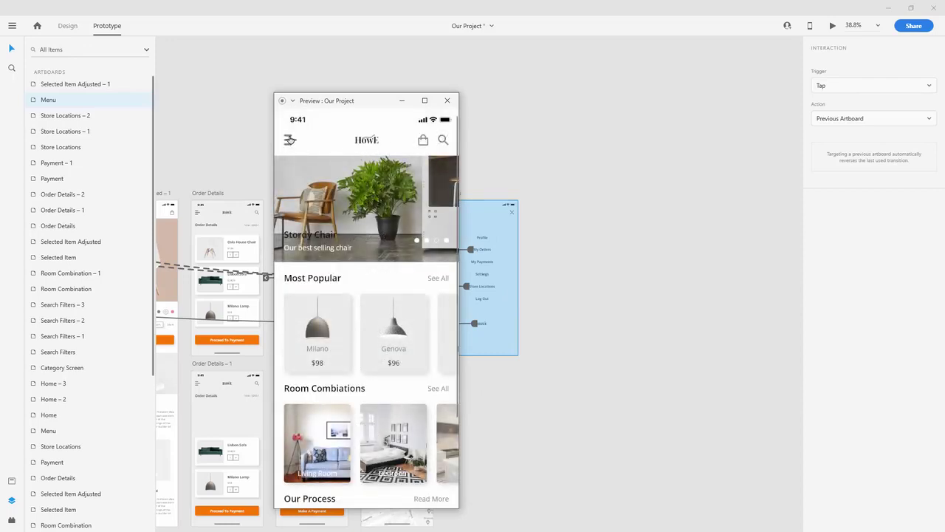
click(289, 140)
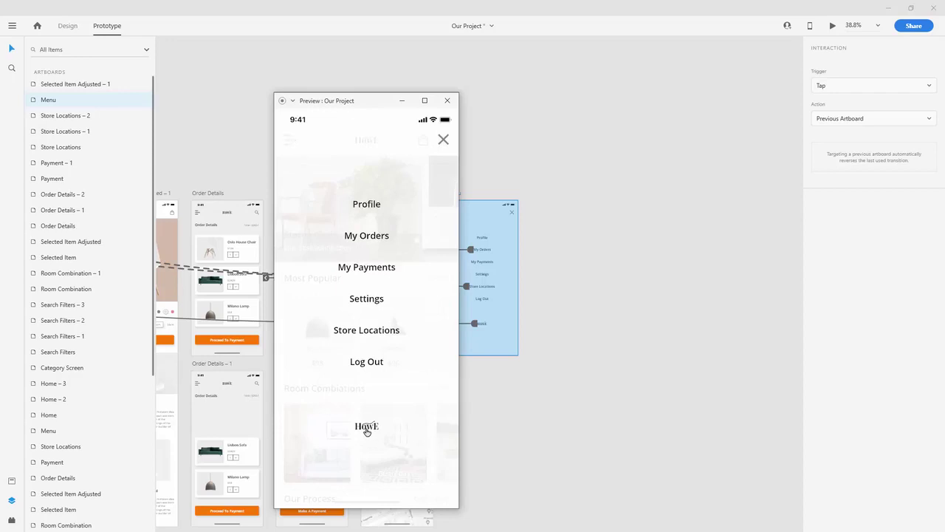
click(367, 428)
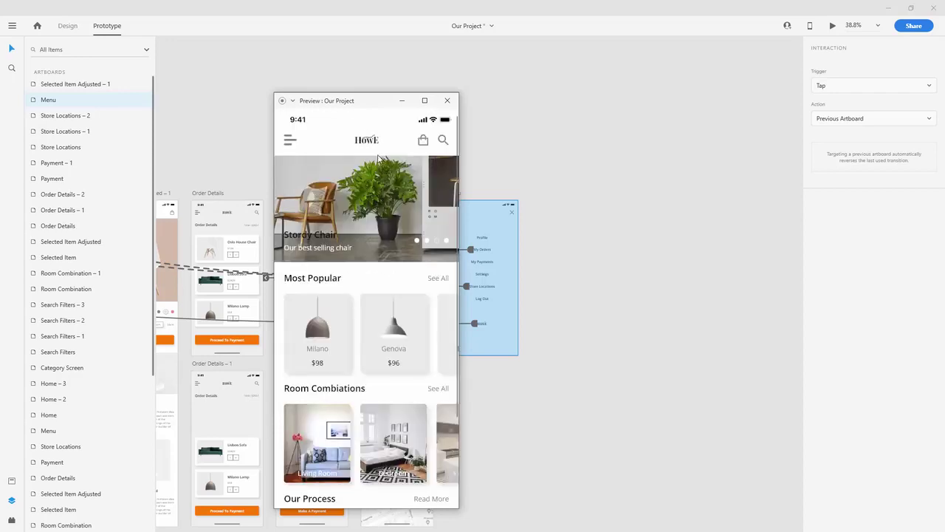
click(447, 101)
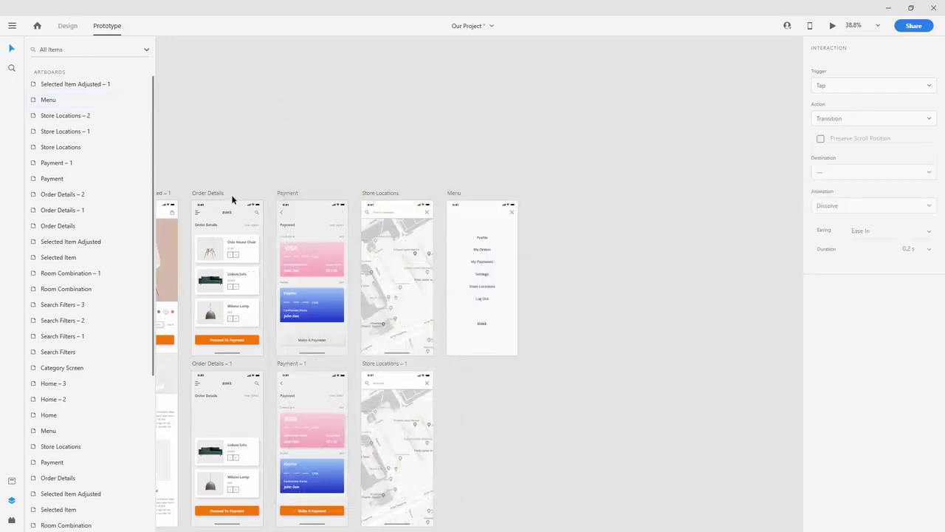
Preview the Order Details artboard to check its menu icon
click(204, 192)
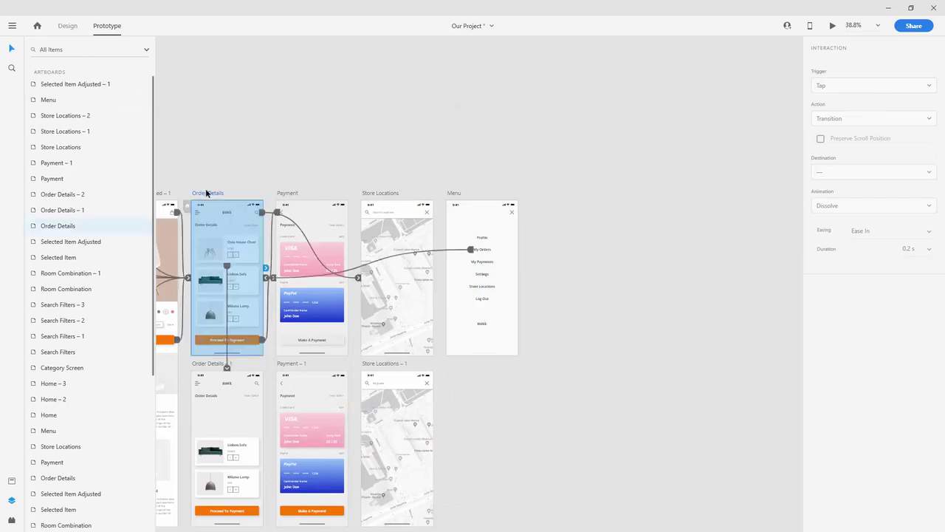
click(832, 28)
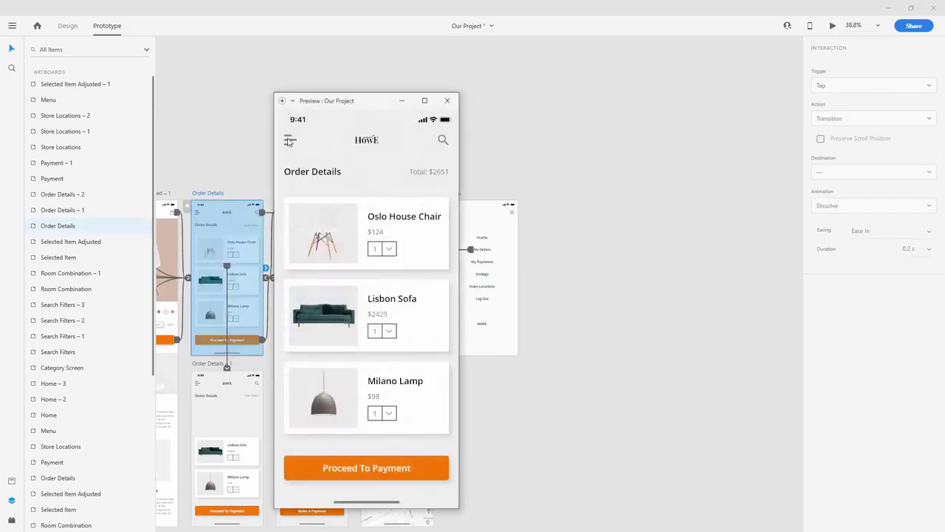
click(447, 100)
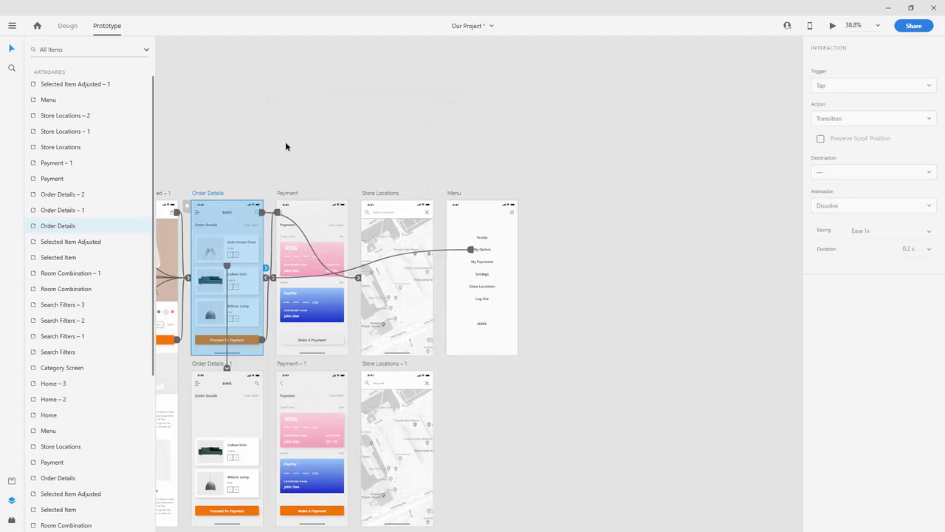
Link the menu icon in the Order Details nav bar to the Menu artboard with a Tap-triggered Overlay
click(198, 216)
double_click(198, 216)
drag(202, 215, 465, 258)
click(851, 86)
click(852, 88)
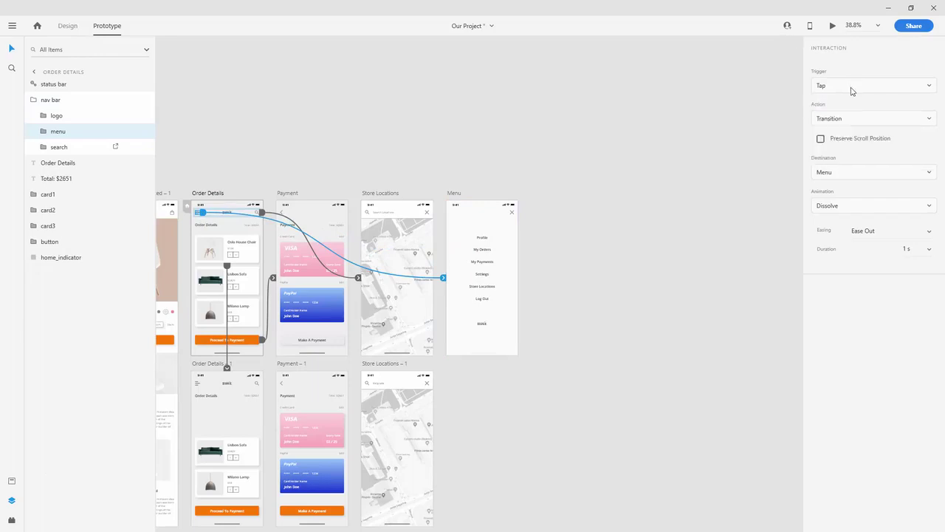
click(849, 119)
click(834, 174)
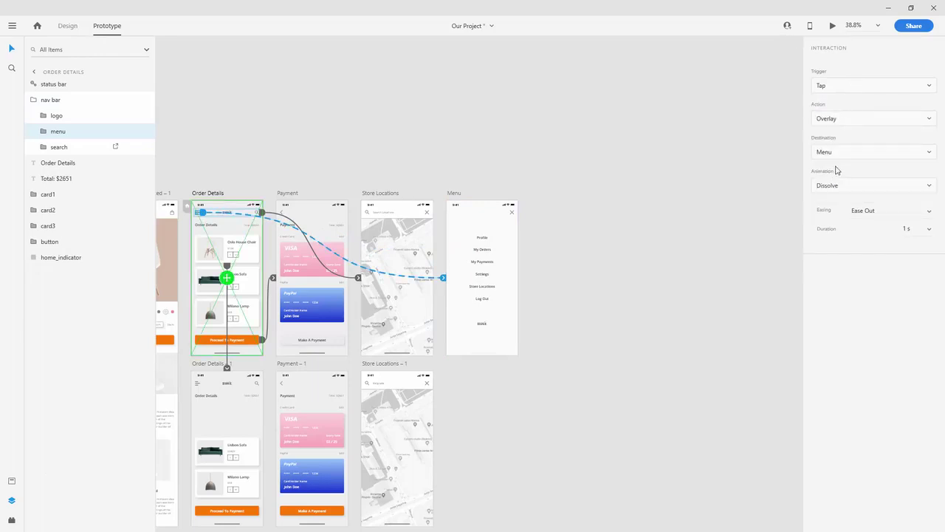
Set the animation of the Order Details menu overlay to Slide Down
click(868, 186)
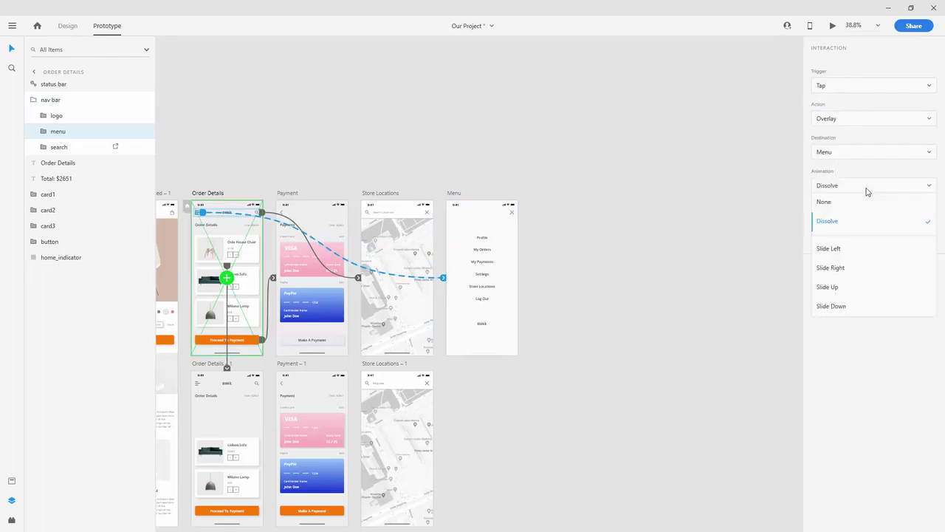
click(849, 288)
click(842, 187)
click(837, 309)
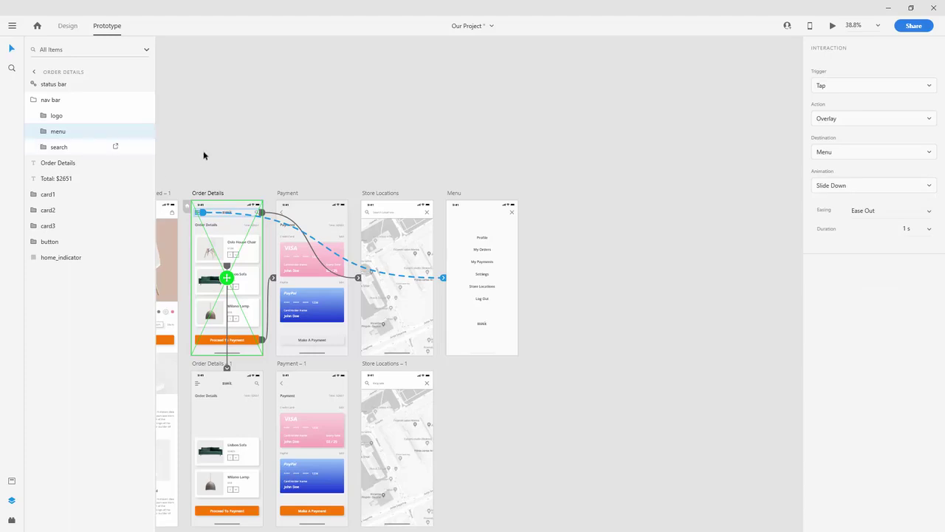
Preview from Order Details to check that the menu icon opens the Menu overlay and its logo leads to Home
click(220, 167)
click(220, 194)
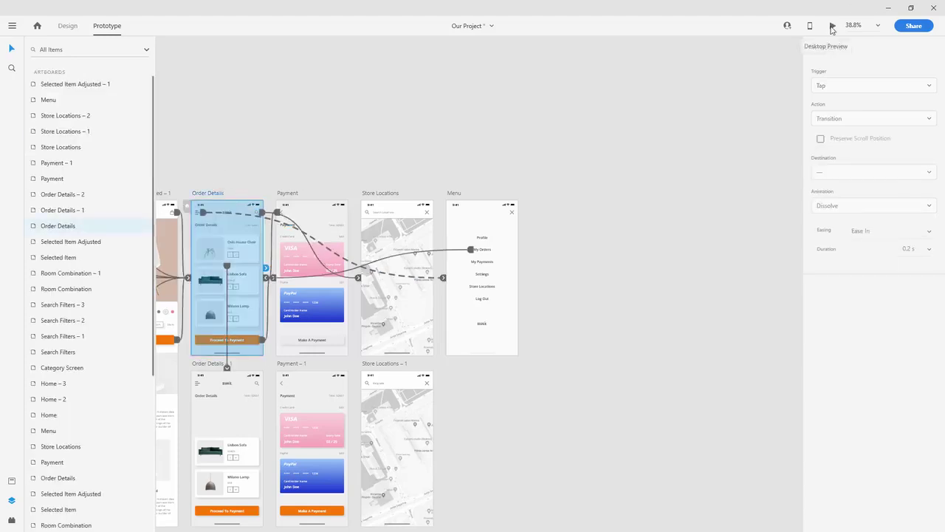
click(832, 25)
click(289, 147)
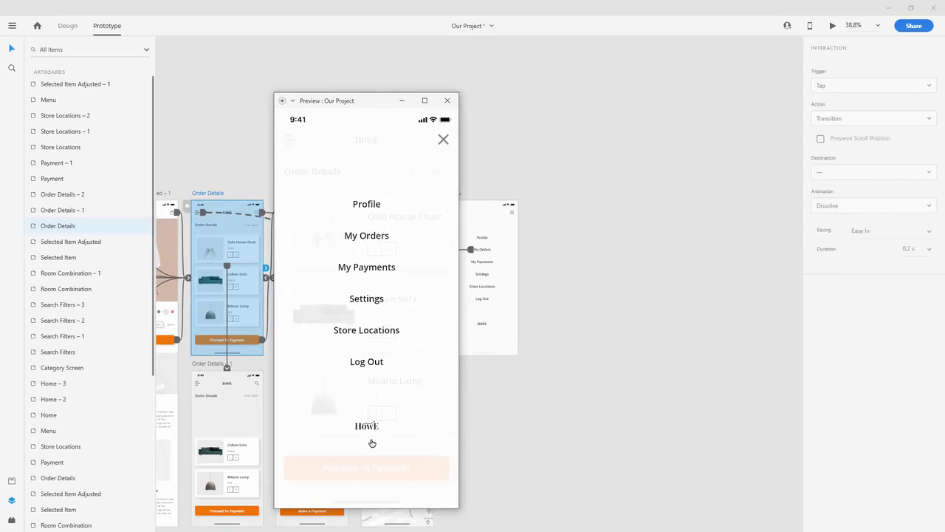
click(369, 428)
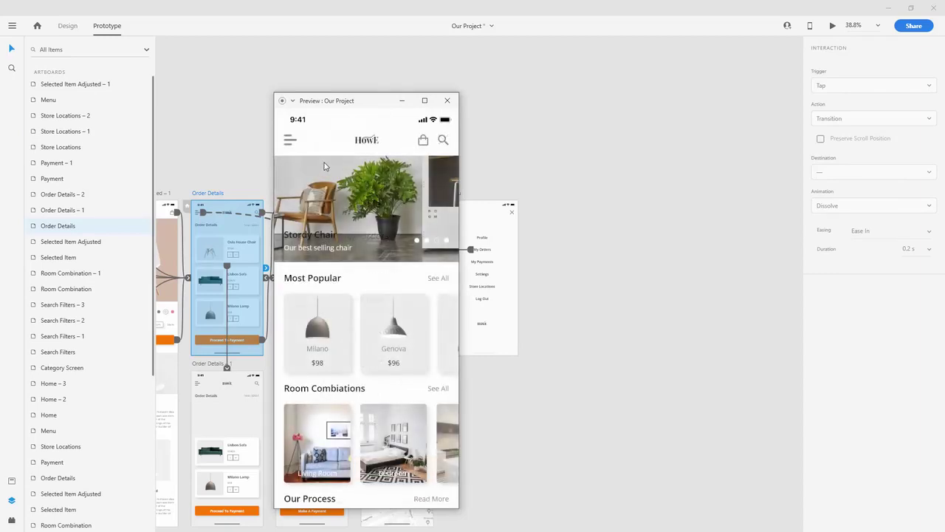
click(446, 101)
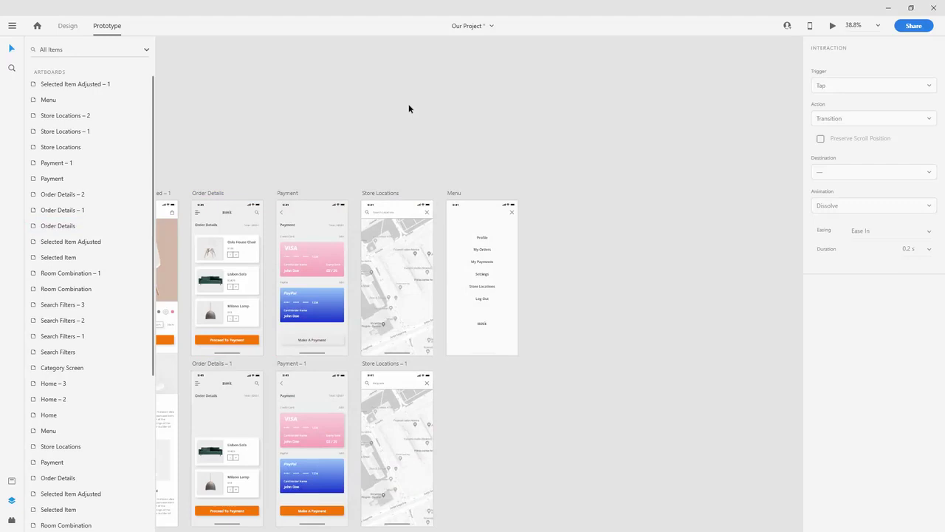
Save the project and fit all artboards in the view
key(ctrl+s)
key(ctrl+0)
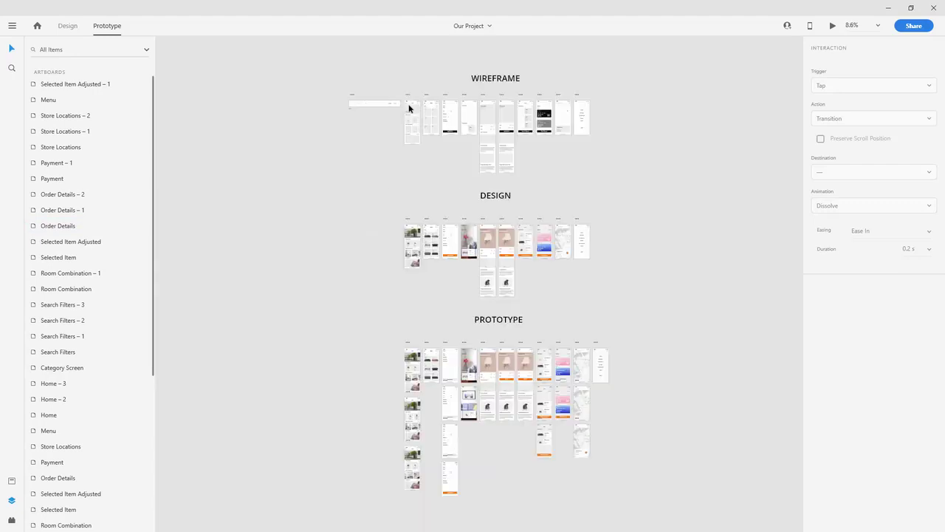